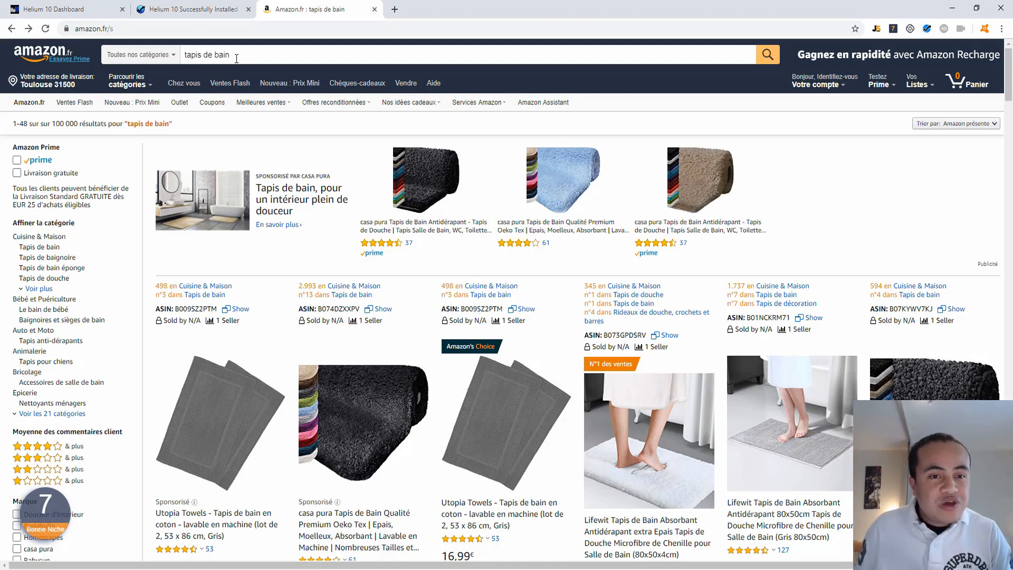
# - Examine the "tapis de bain" search term and the first result's Cuisine & Maison sales rank on Amazon.fr
pyautogui.moveTo(237, 58); pyautogui.dragTo(182, 58)
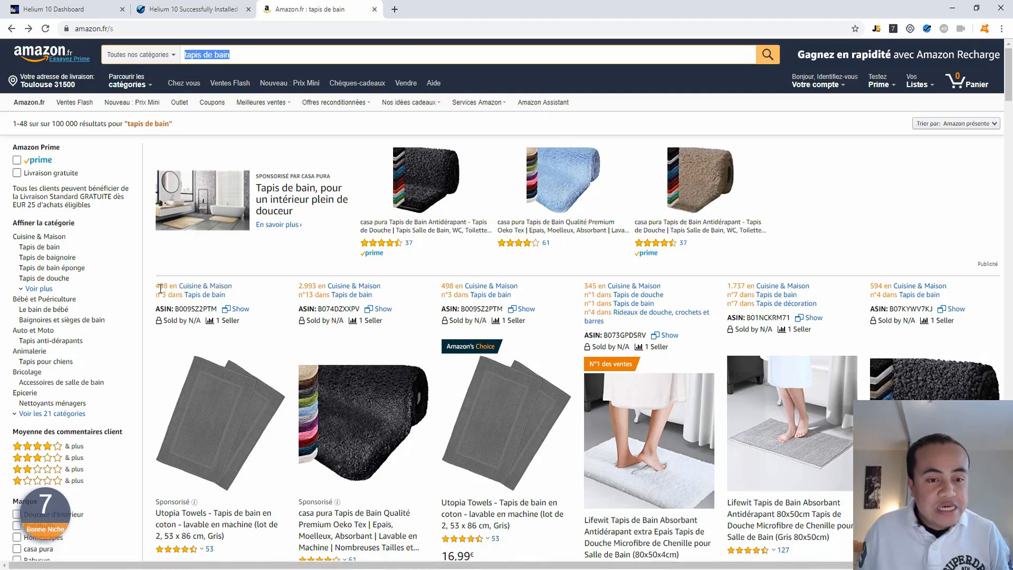
pyautogui.moveTo(156, 285); pyautogui.dragTo(168, 285)
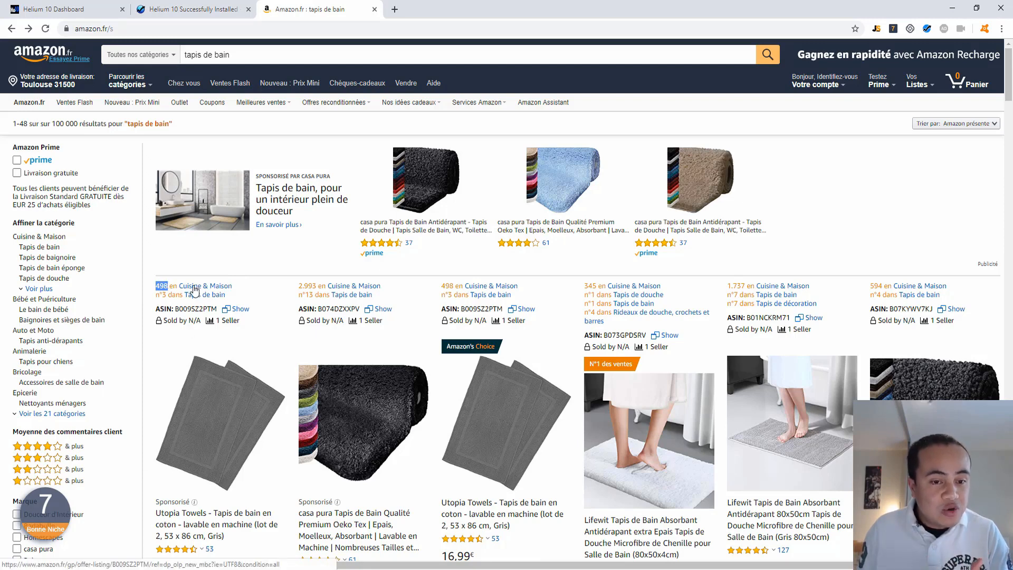
pyautogui.moveTo(234, 286); pyautogui.dragTo(177, 286)
pyautogui.click(257, 296)
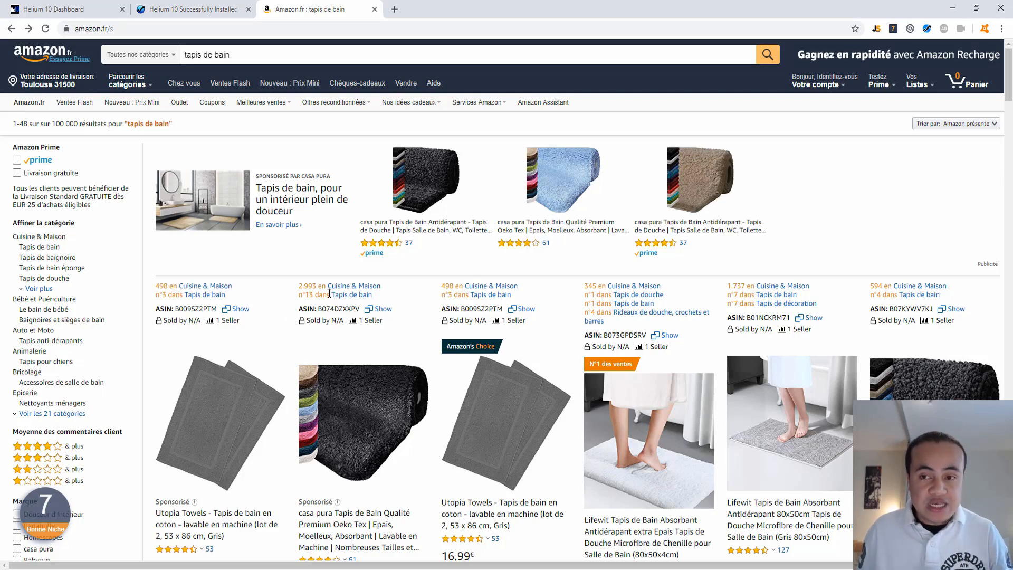
# - Run Helium 10's Xray - Amazon Product Research on the "tapis de bain" results, review the product data and close it
pyautogui.click(928, 29)
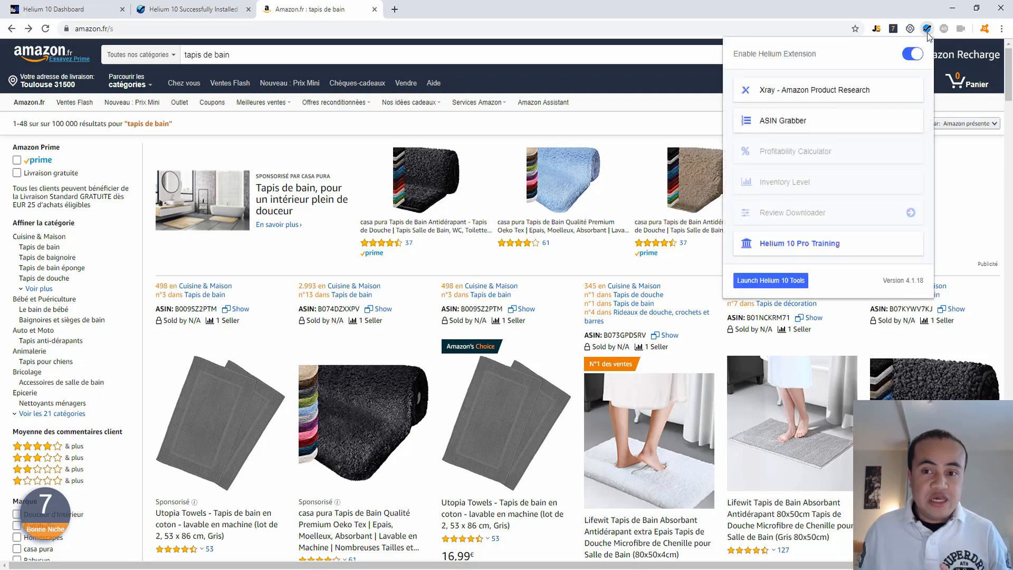
pyautogui.click(843, 91)
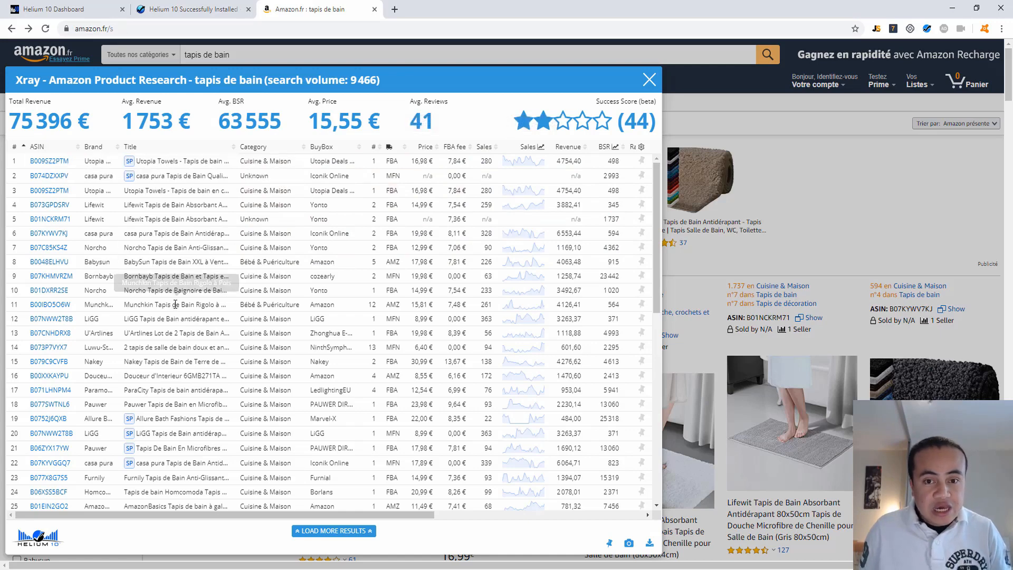
pyautogui.press('Escape')
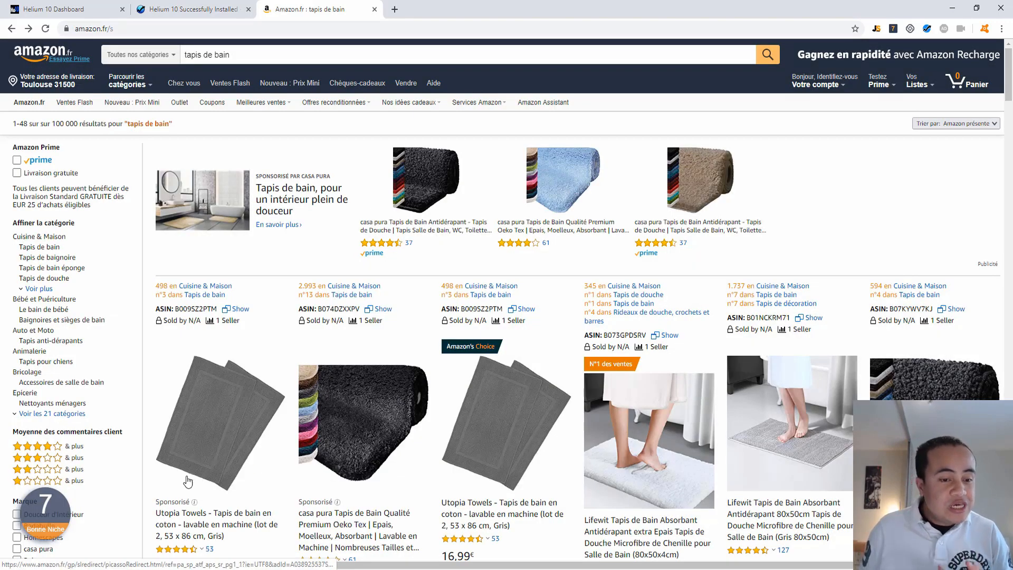
# - Review the "tapis de bain" niche data in AMZScout Pro, close it and launch Jungle Scout on the same results
pyautogui.click(63, 518)
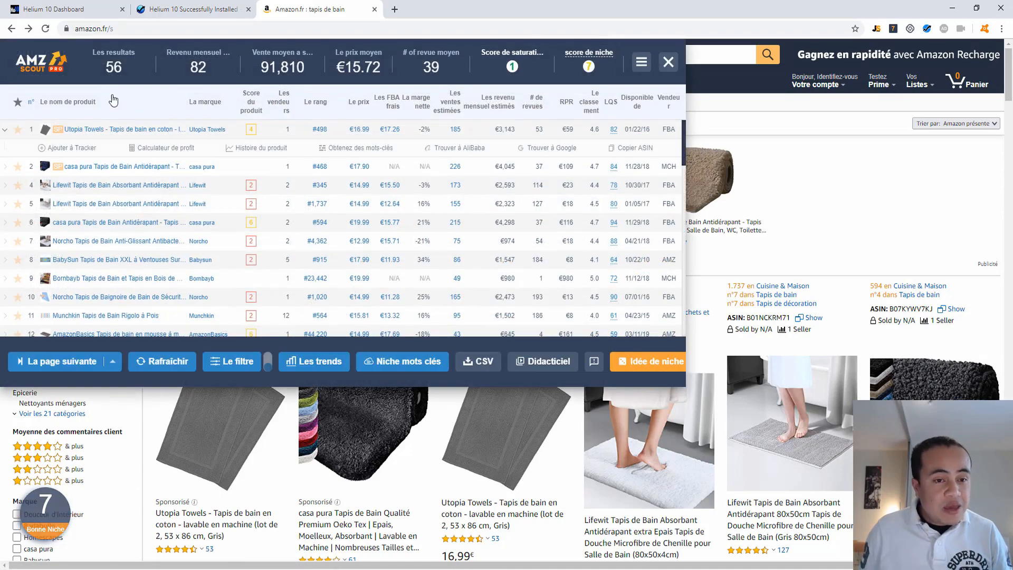
pyautogui.moveTo(50, 133)
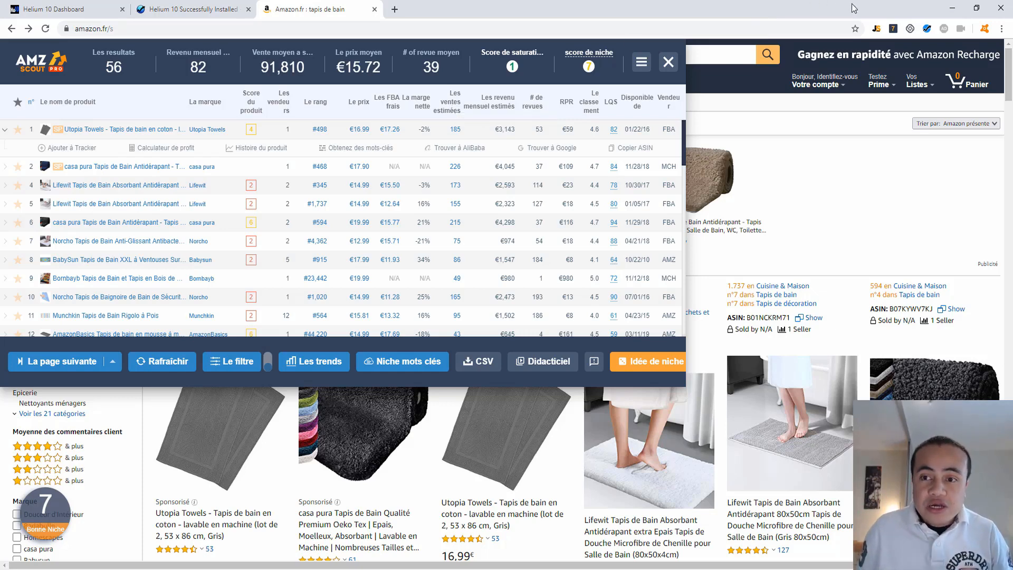
pyautogui.click(668, 61)
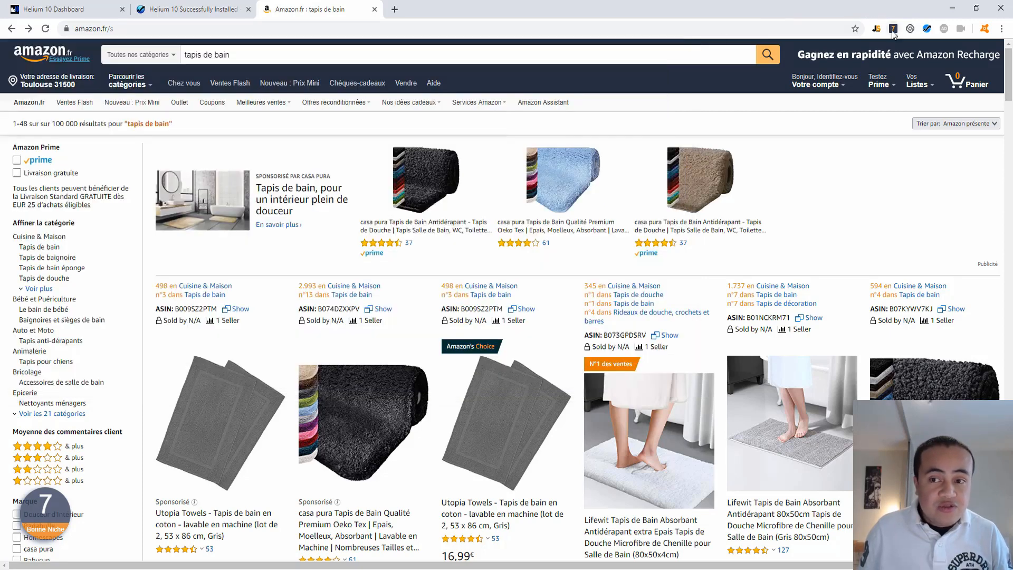
pyautogui.click(878, 29)
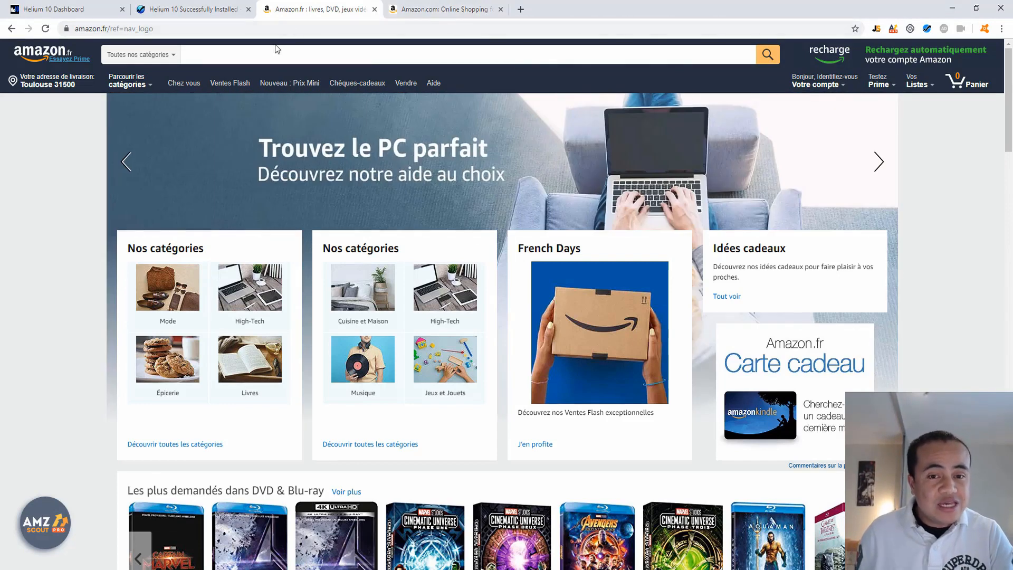
# - Search Amazon.fr for "mandoline multifonctions"
pyautogui.click(263, 49)
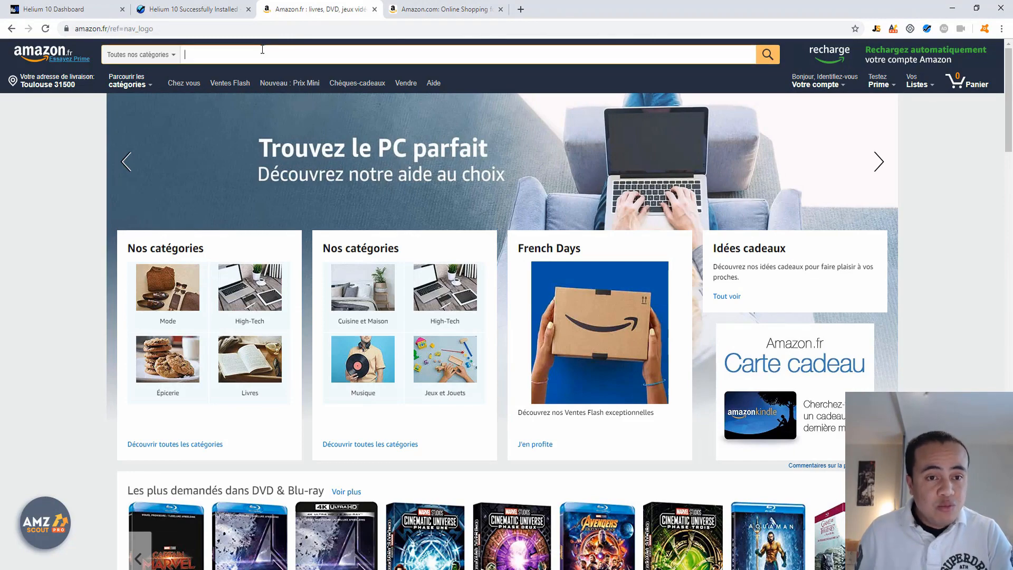
pyautogui.write('ma')
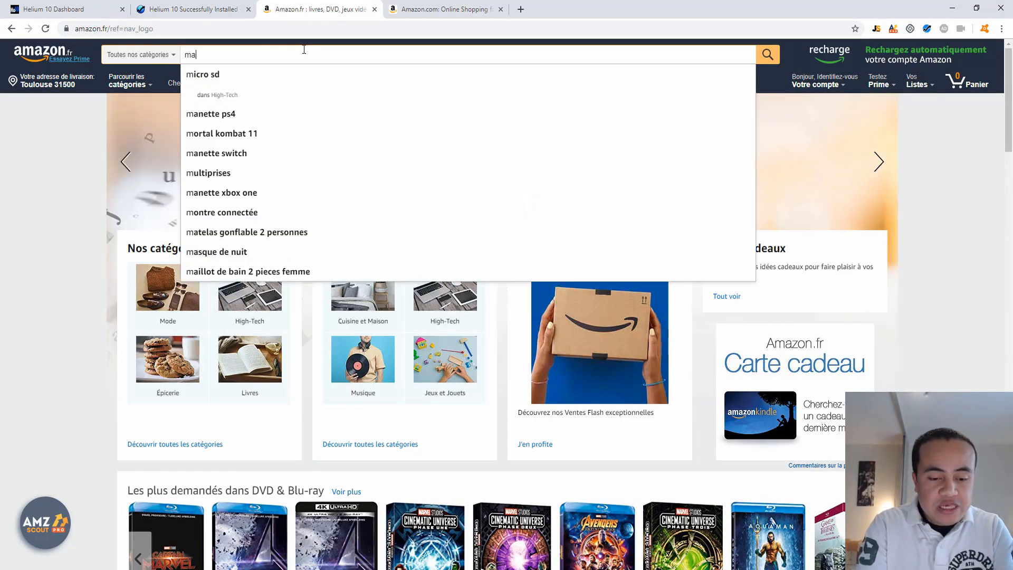
pyautogui.write('ndoline')
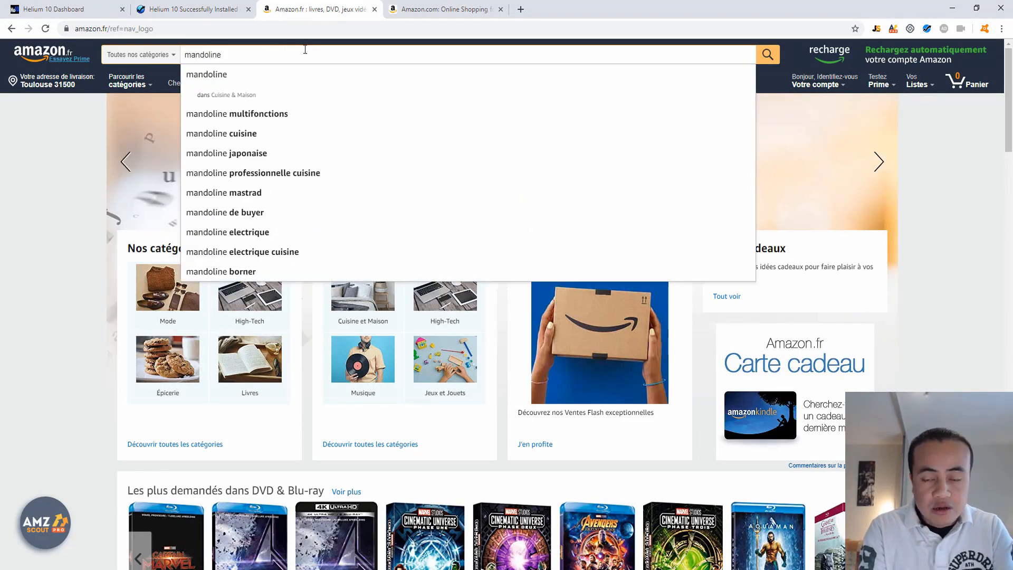
pyautogui.press('Down')
pyautogui.press('Down')
pyautogui.press('Down')
pyautogui.press('Return')
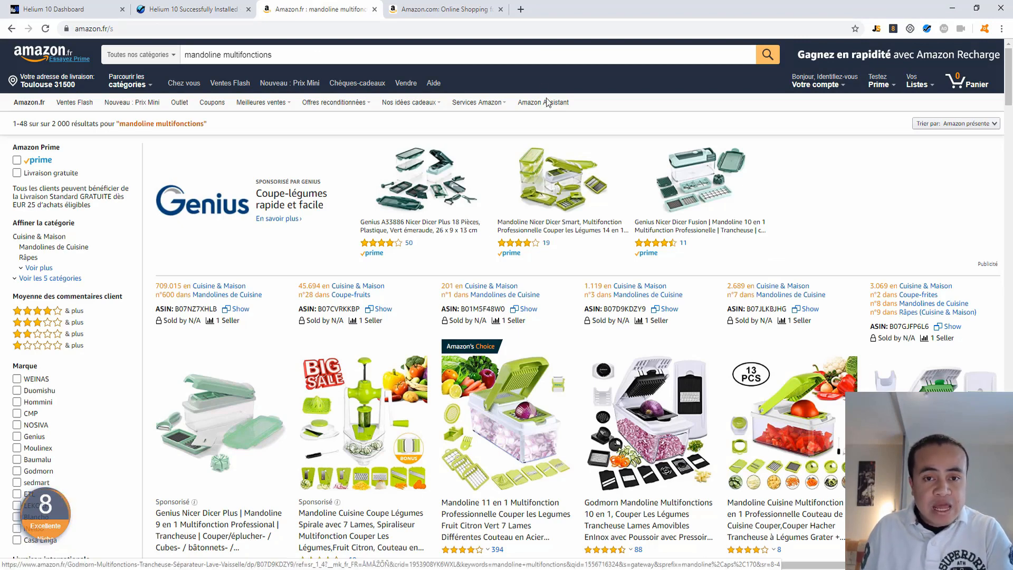
# - Switch to Amazon.com and search for "vegetable chopper dicer slicer"
pyautogui.click(425, 9)
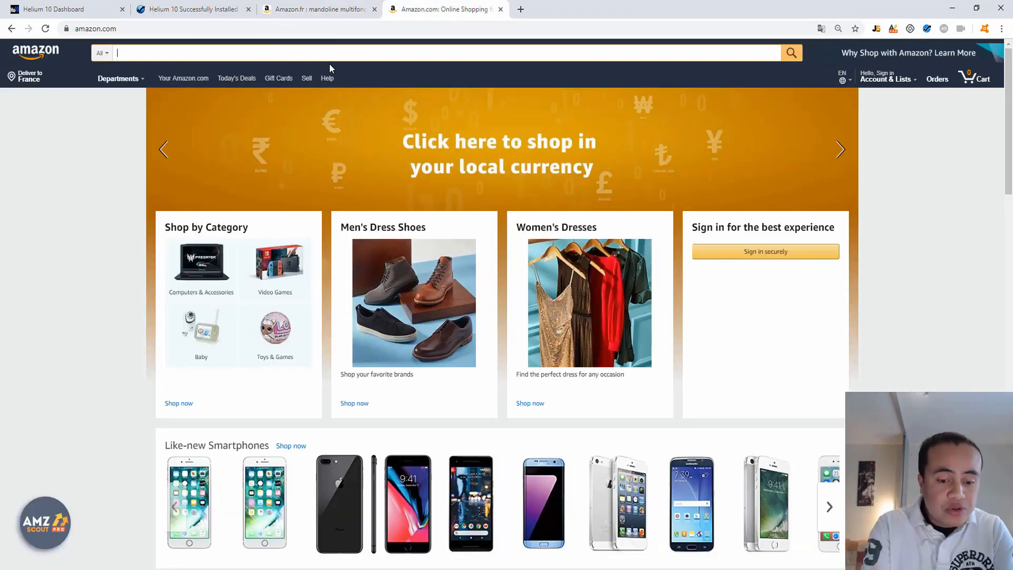
pyautogui.write('vega')
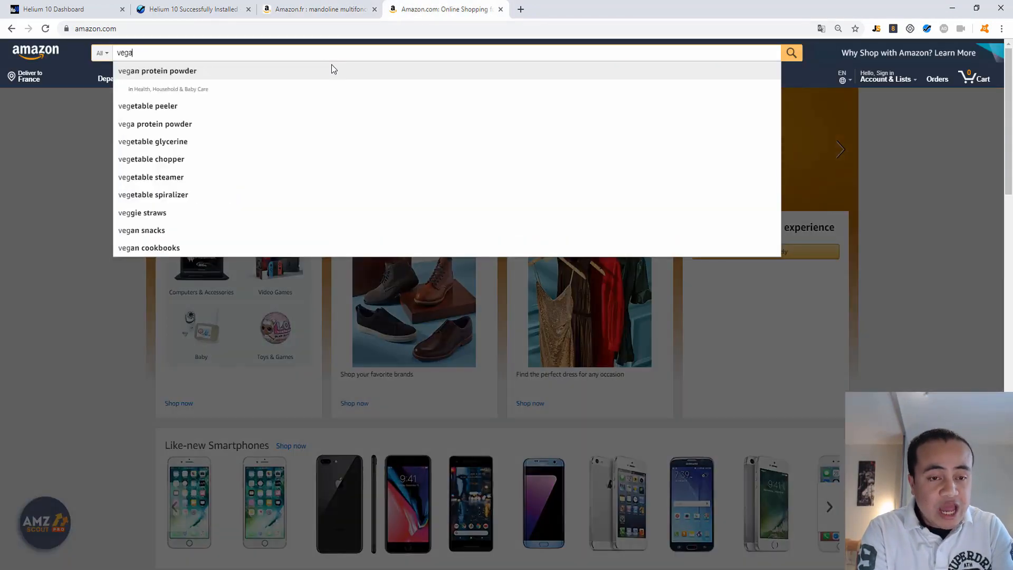
pyautogui.press('BackSpace')
pyautogui.write('etab')
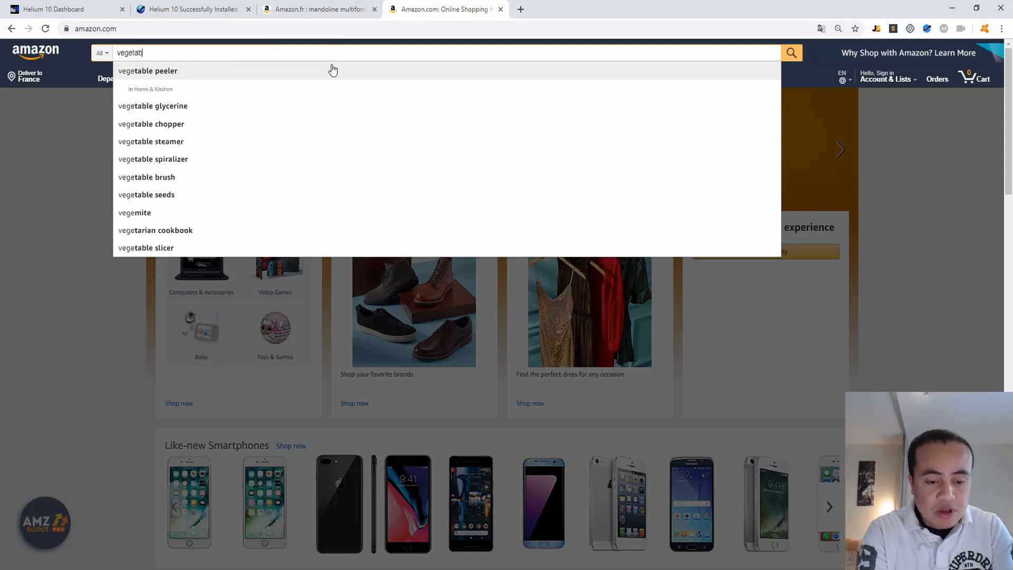
pyautogui.write('le chopper')
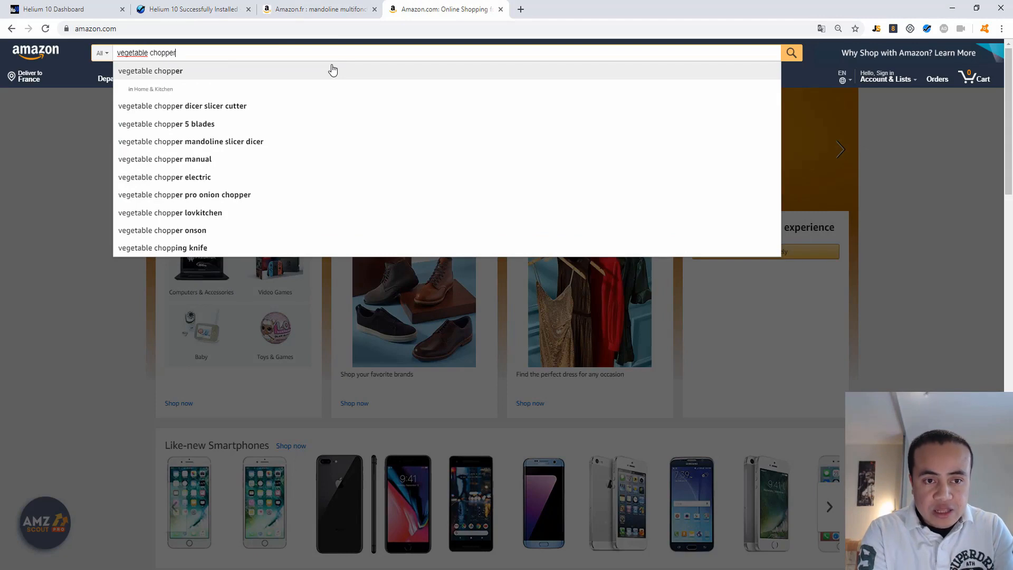
pyautogui.press('Down')
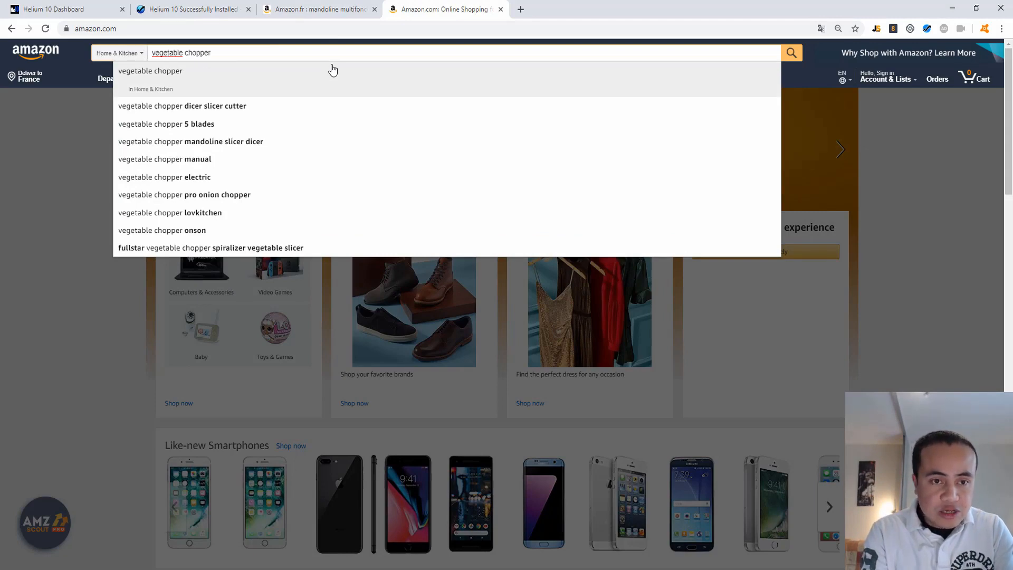
pyautogui.press('Down')
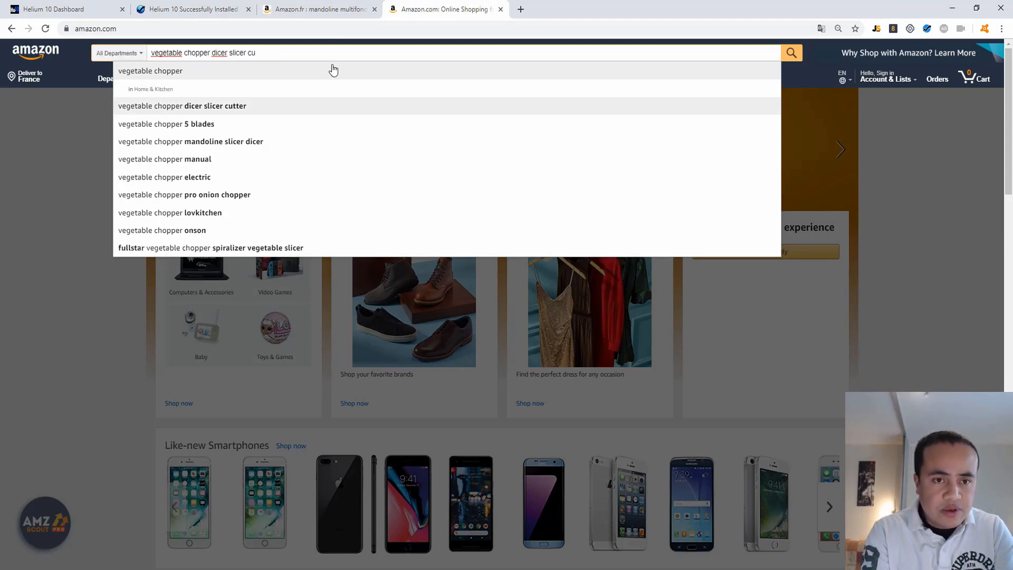
pyautogui.press('BackSpace')
pyautogui.press('BackSpace')
pyautogui.press('Return')
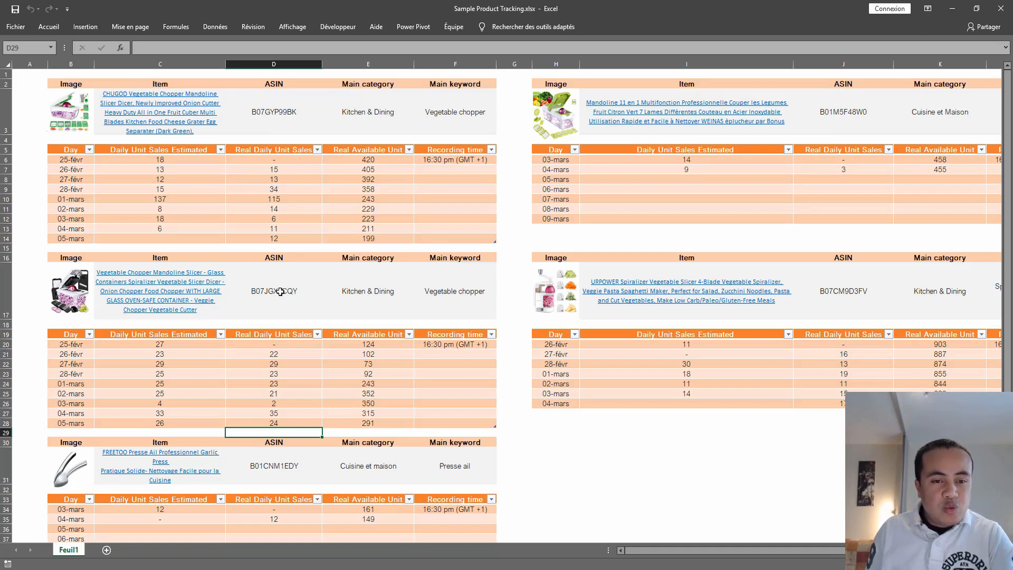
# - Open the glass-container mandoline slicer's Amazon page from the Excel tracking sheet, and run Jungle Scout on the "vegetable chopper dicer slicer" results
pyautogui.click(193, 287)
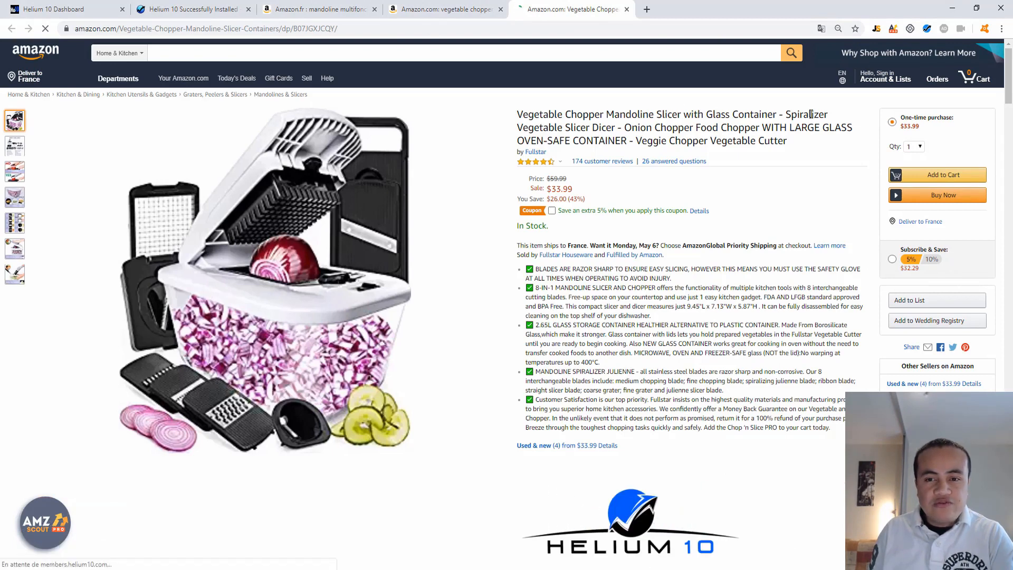
pyautogui.click(455, 12)
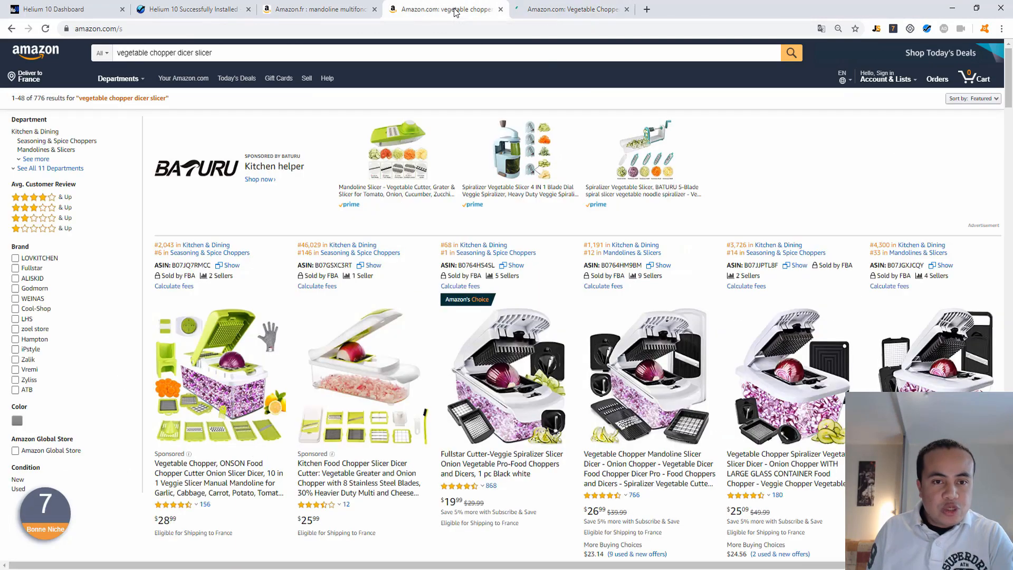
pyautogui.click(878, 30)
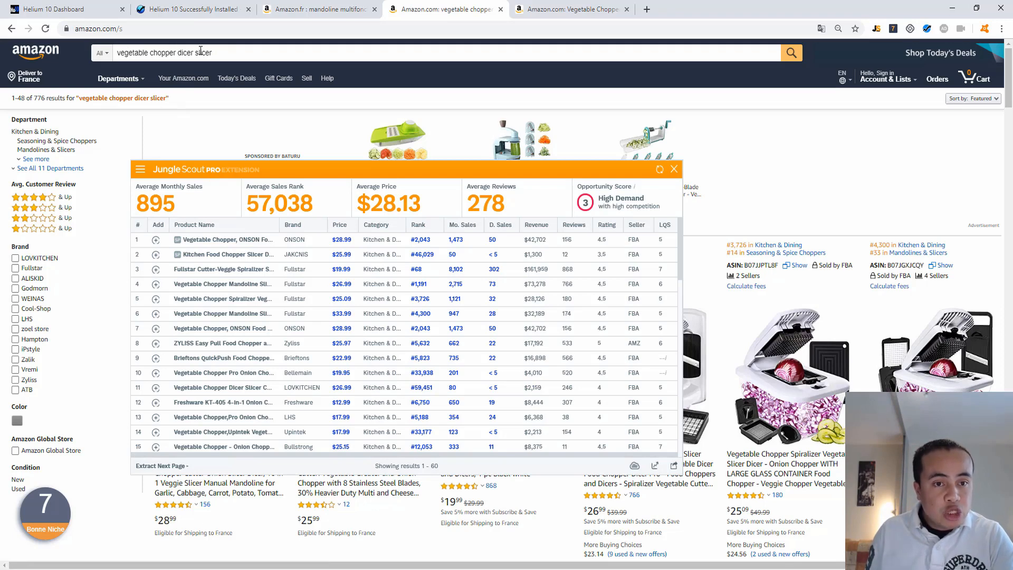
pyautogui.moveTo(210, 52); pyautogui.dragTo(113, 52)
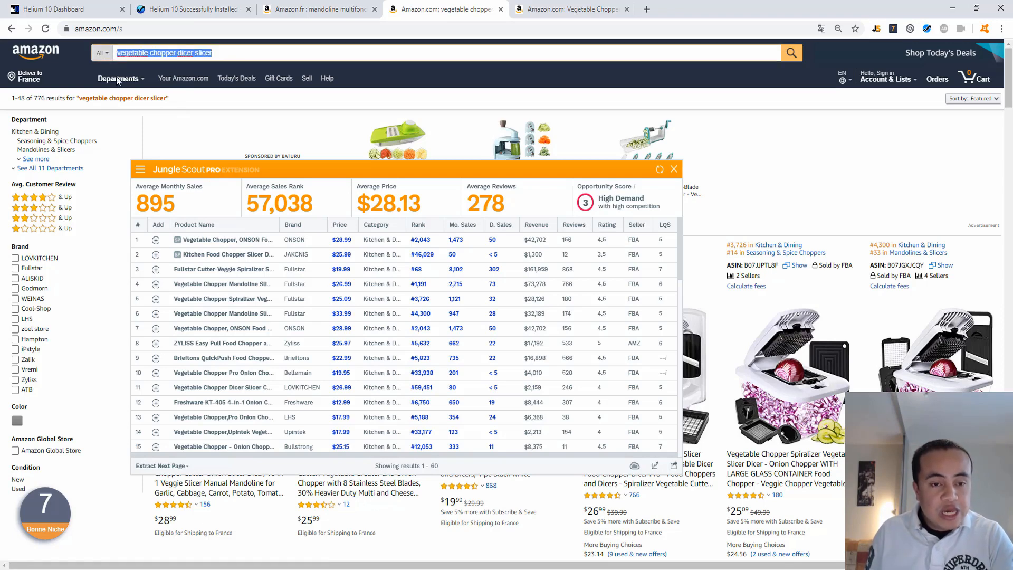
# - Remove the two sponsored products, ONSON and JAKCNIS, from the Jungle Scout list and reposition its window over the results
pyautogui.moveTo(187, 246)
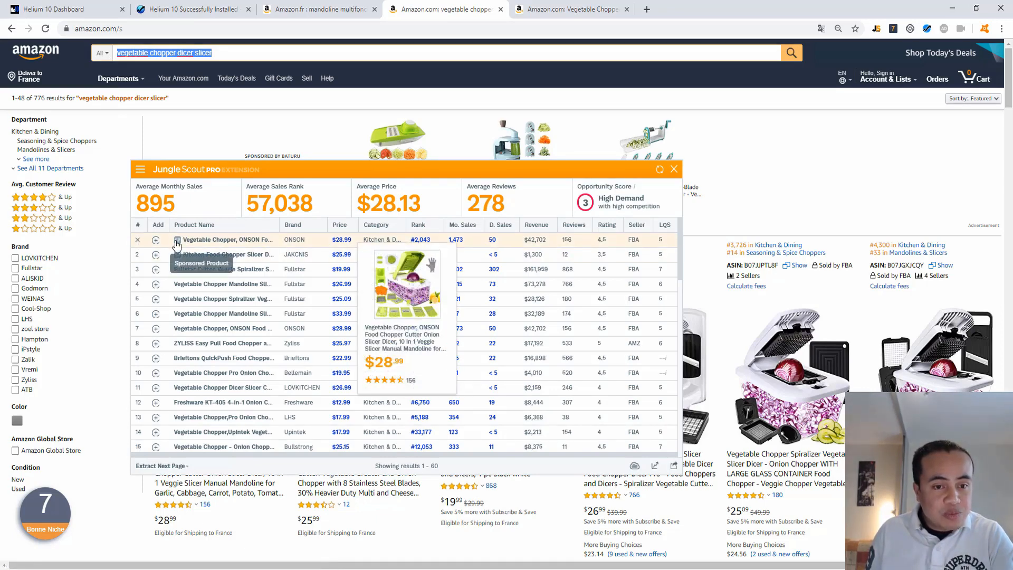
pyautogui.click(137, 244)
pyautogui.click(137, 242)
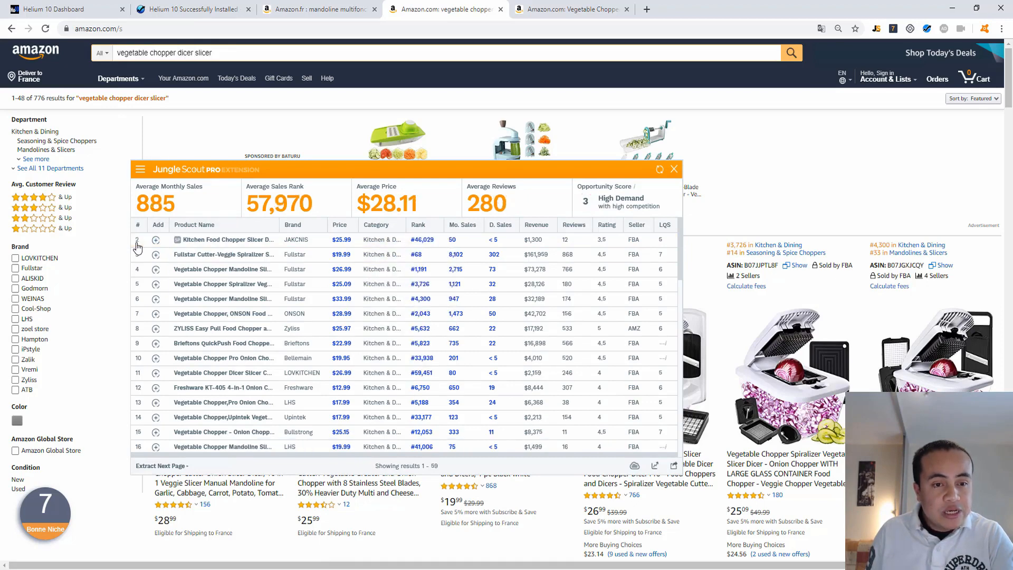
pyautogui.click(138, 242)
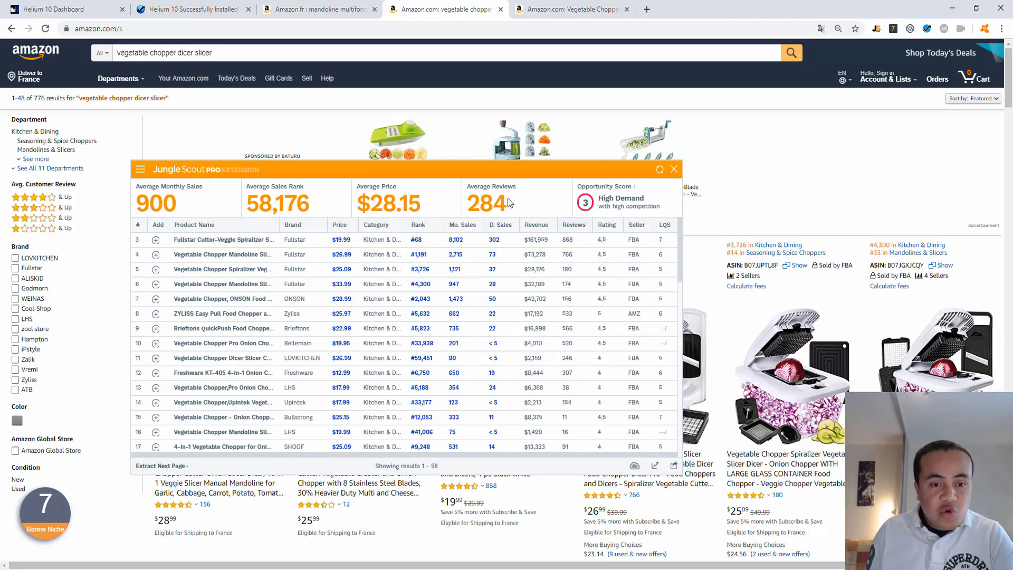
pyautogui.moveTo(429, 172); pyautogui.dragTo(341, 146)
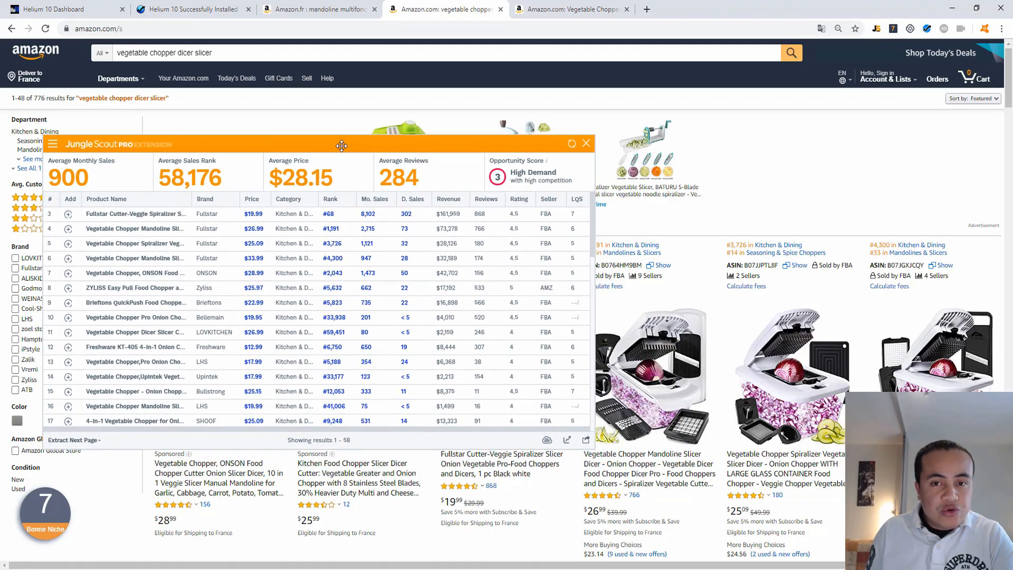
# - Compare the Fullstar glass-container chopper's product page with its row in the Jungle Scout list, checking title, brand and price
pyautogui.click(563, 12)
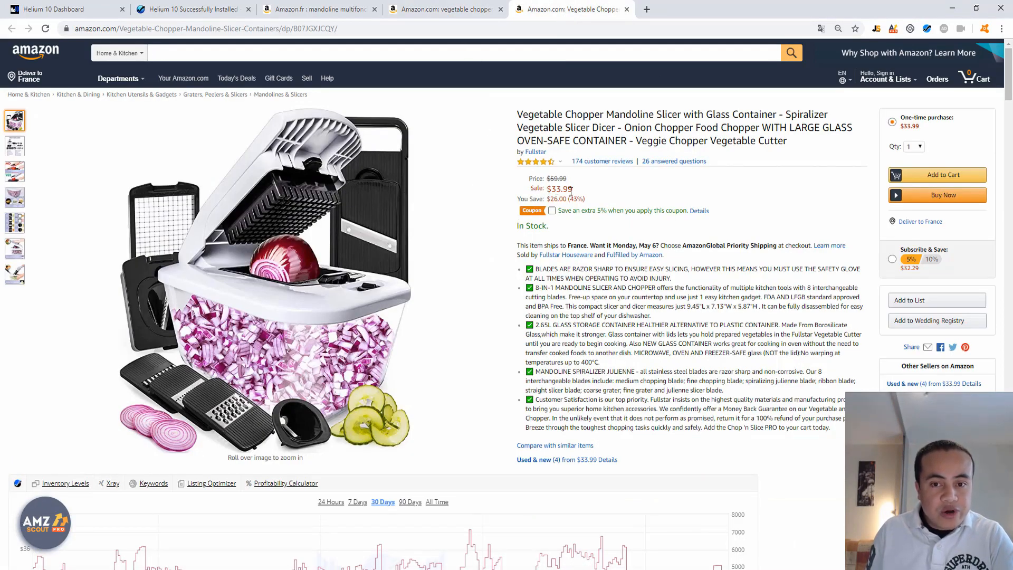
pyautogui.moveTo(553, 143); pyautogui.dragTo(533, 154)
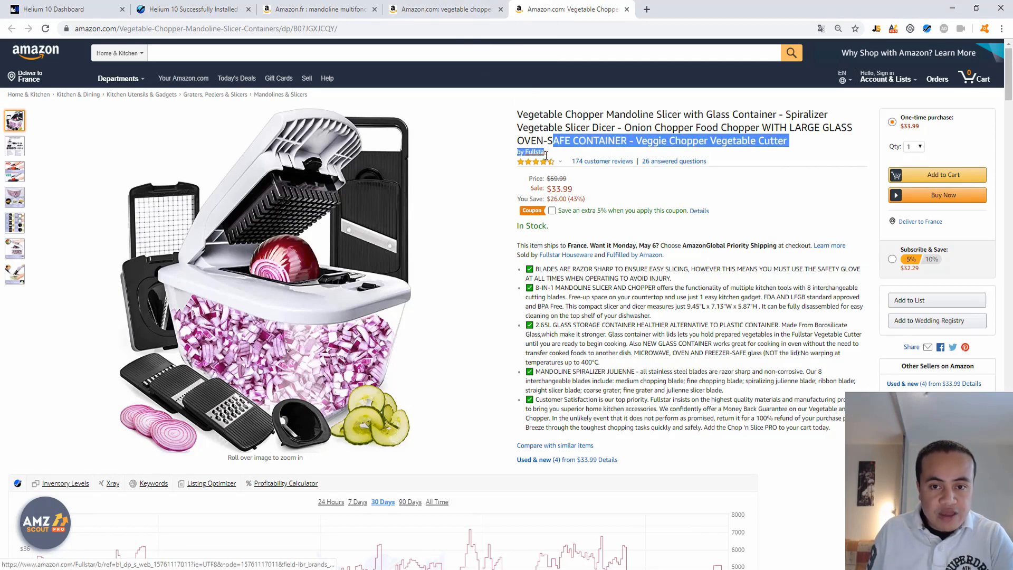
pyautogui.click(460, 9)
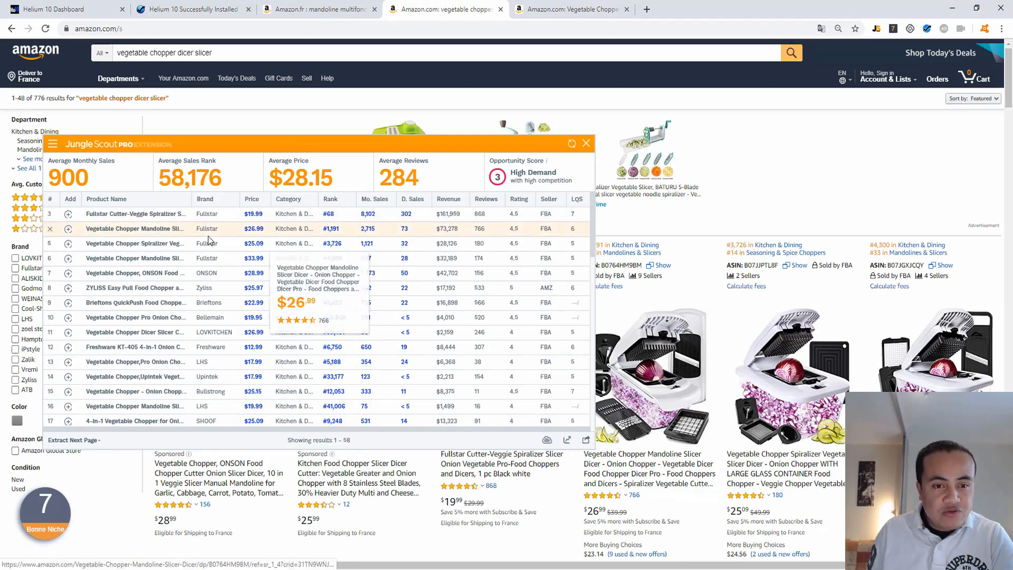
pyautogui.moveTo(173, 263)
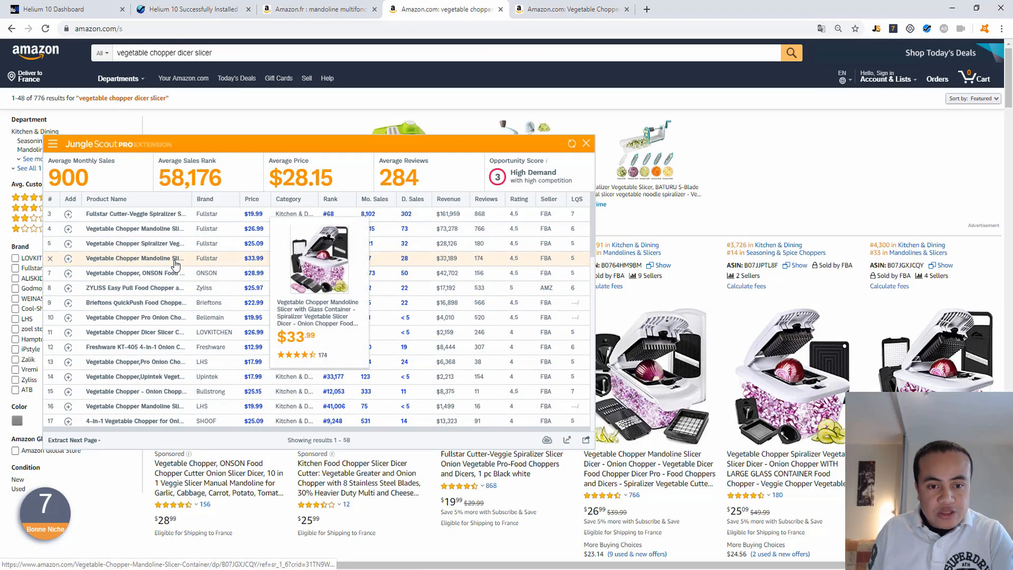
pyautogui.click(561, 11)
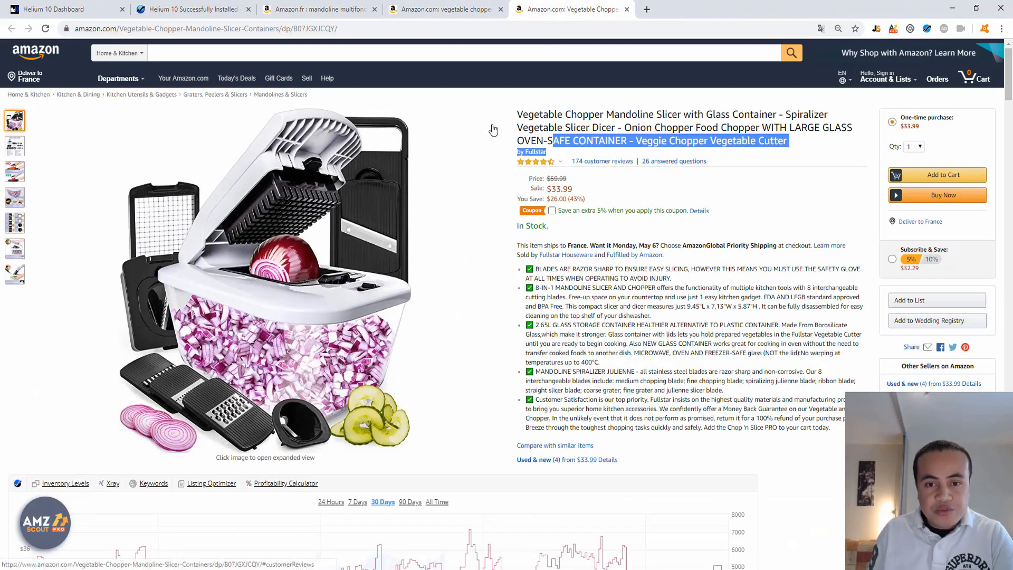
pyautogui.click(452, 13)
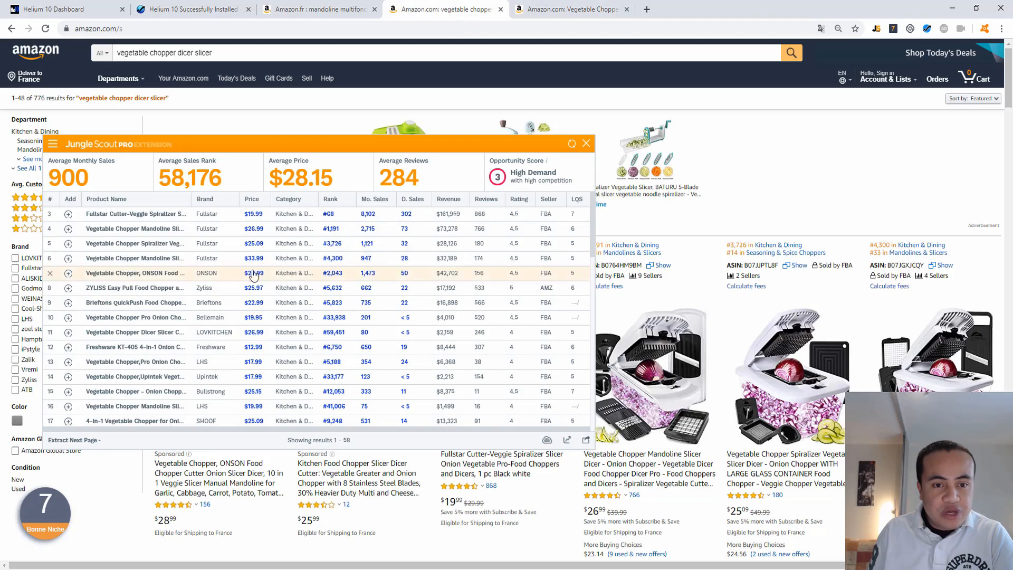
# - Switch to the Jungle Scout web app's Product Tracker page and expand the navigation to show the Find Products tools
pyautogui.moveTo(161, 264)
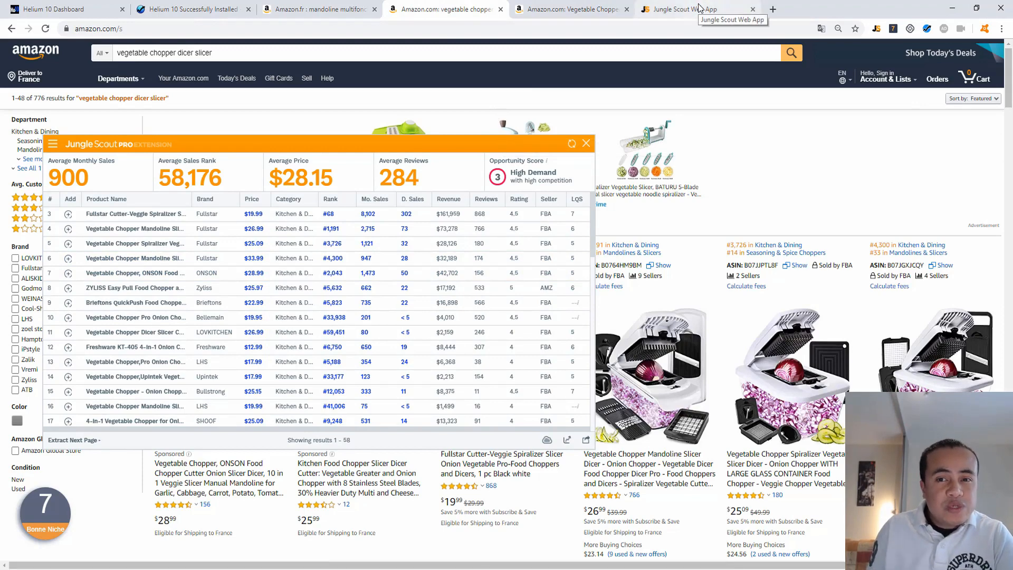
pyautogui.click(699, 9)
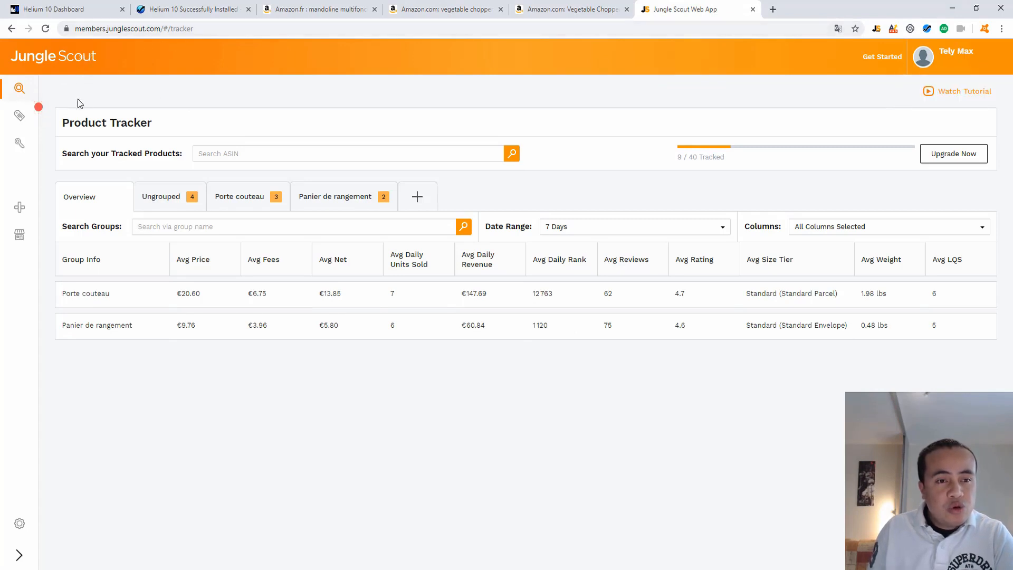
pyautogui.moveTo(138, 125); pyautogui.dragTo(69, 124)
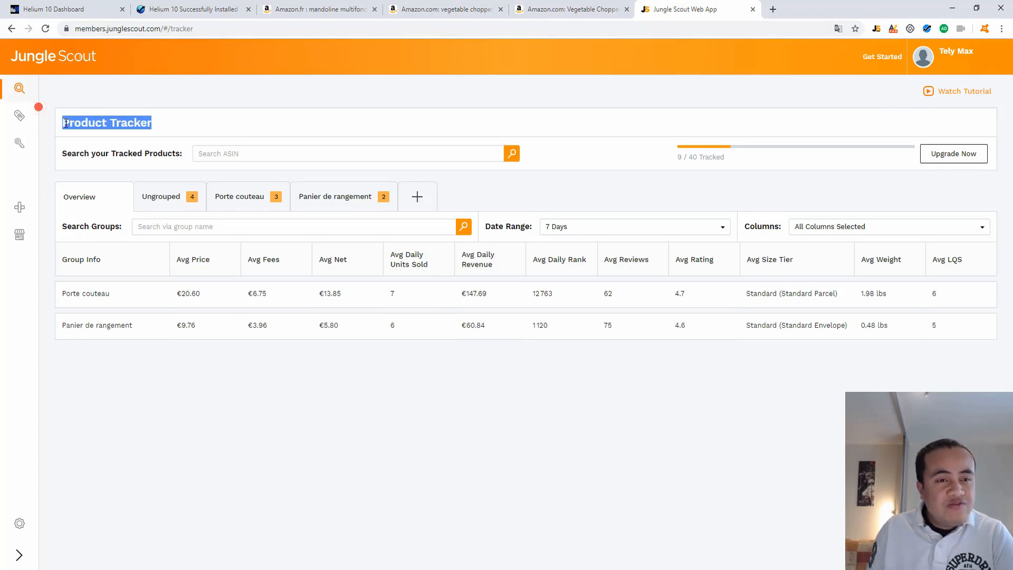
pyautogui.click(20, 116)
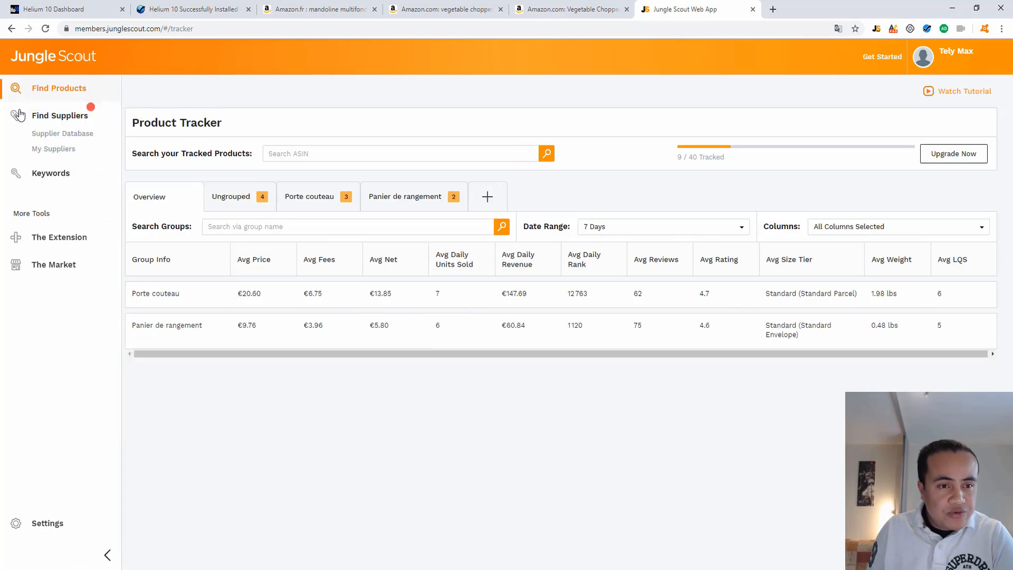
pyautogui.click(74, 91)
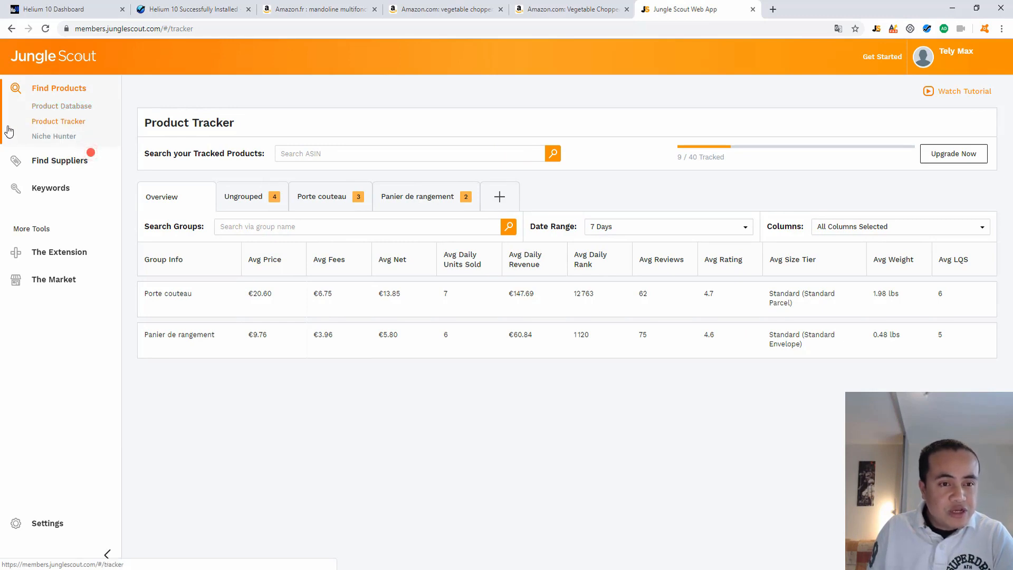
pyautogui.moveTo(235, 122); pyautogui.dragTo(144, 123)
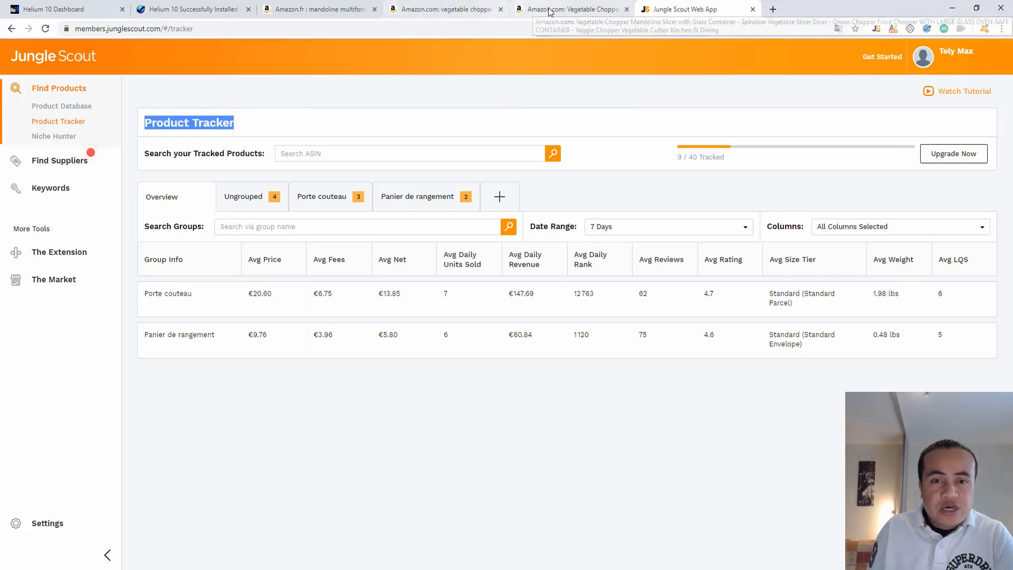
# - Try to add the $33.99 Fullstar mandoline slicer from the Jungle Scout results on Amazon to the Product Tracker, and dismiss the notice
pyautogui.click(444, 10)
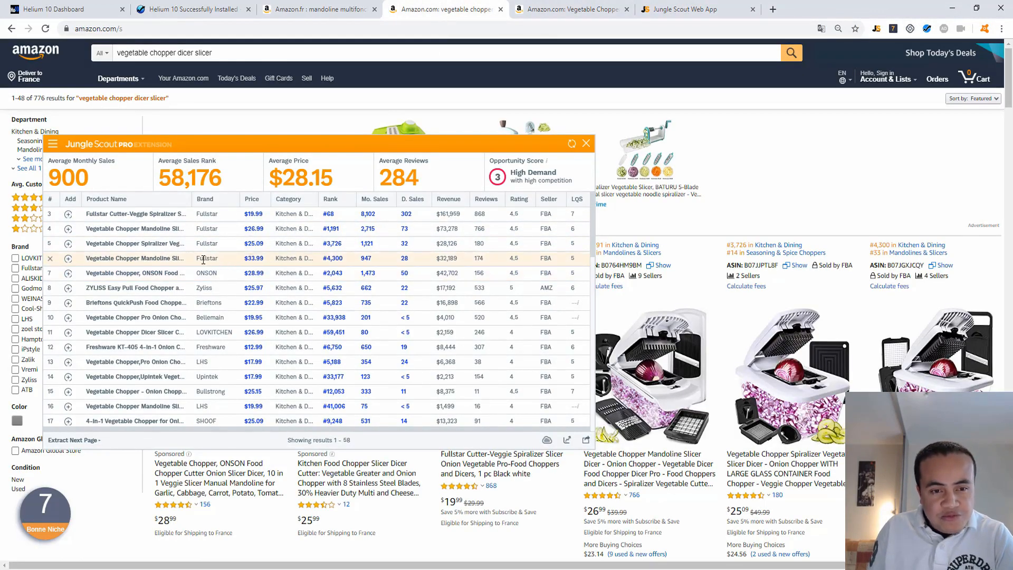
pyautogui.moveTo(117, 263)
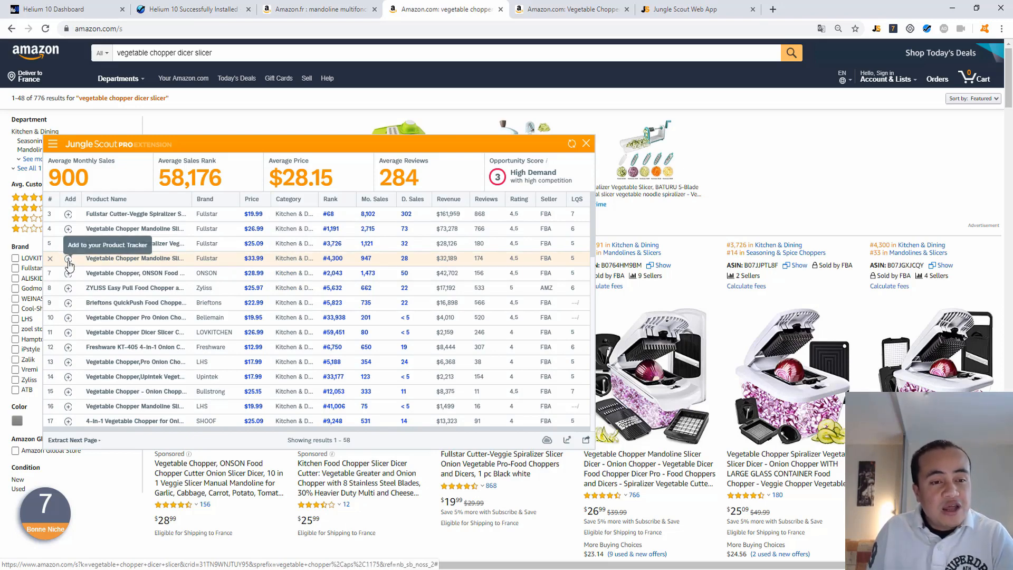
pyautogui.moveTo(158, 266)
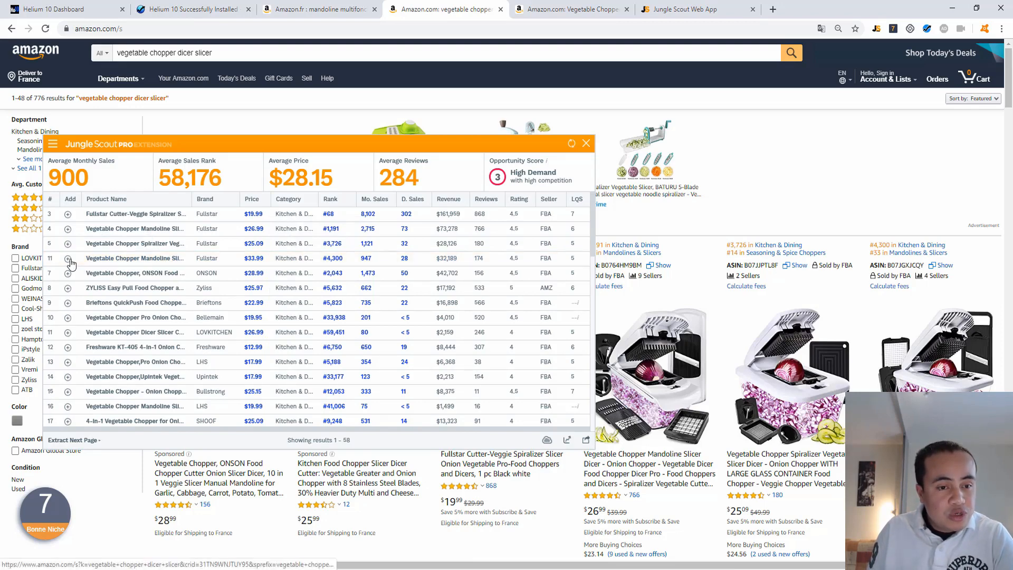
pyautogui.click(68, 259)
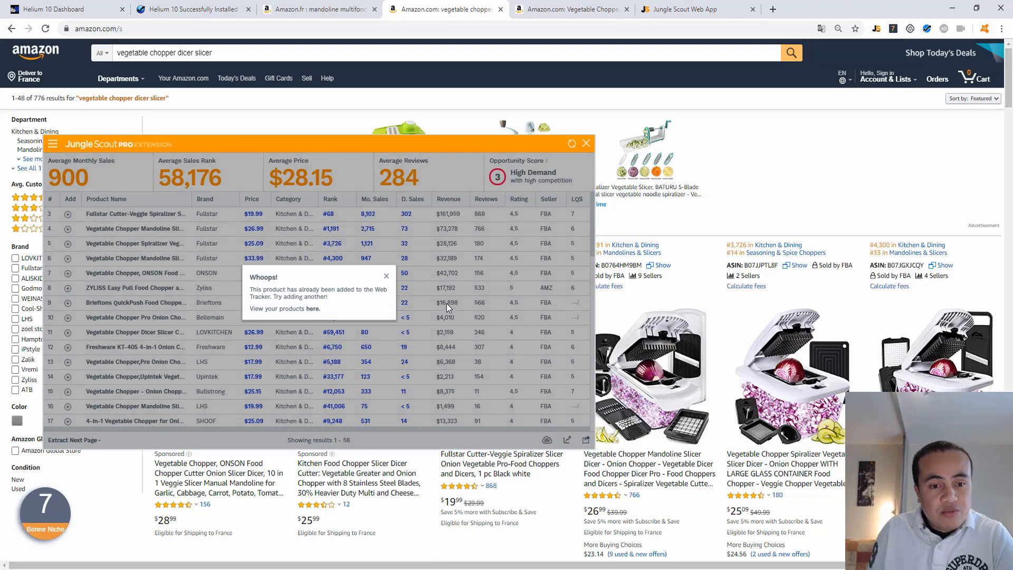
pyautogui.click(387, 278)
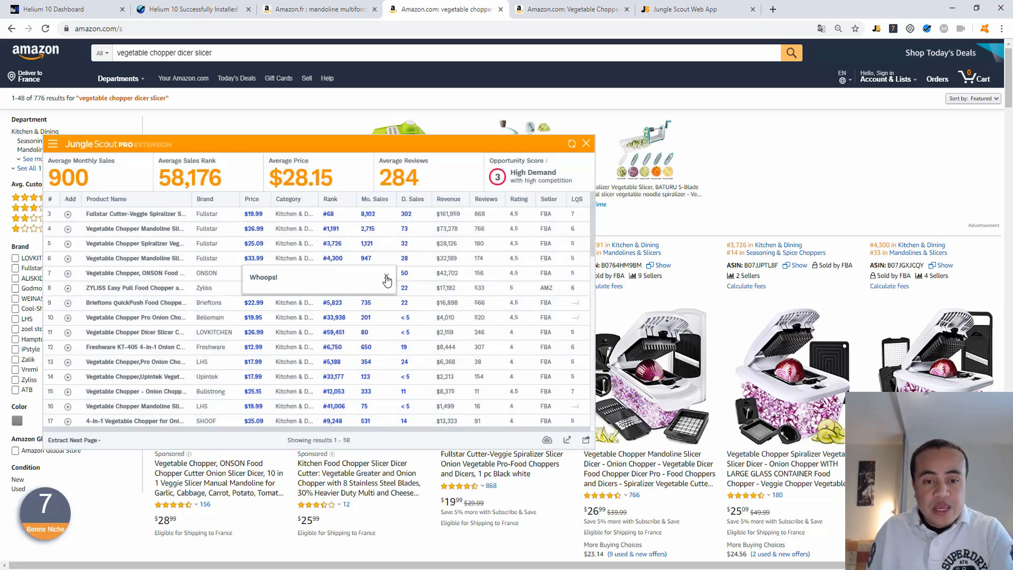
# - Show the ungrouped products in Jungle Scout's Product Tracker and expand the sales chart of the glass-container mandoline slicer
pyautogui.click(702, 9)
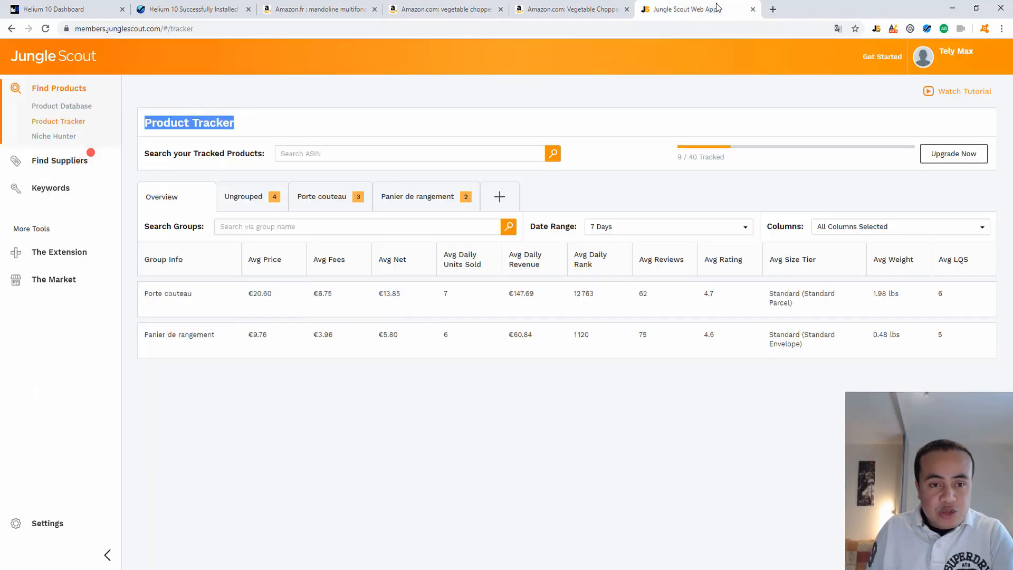
pyautogui.click(331, 126)
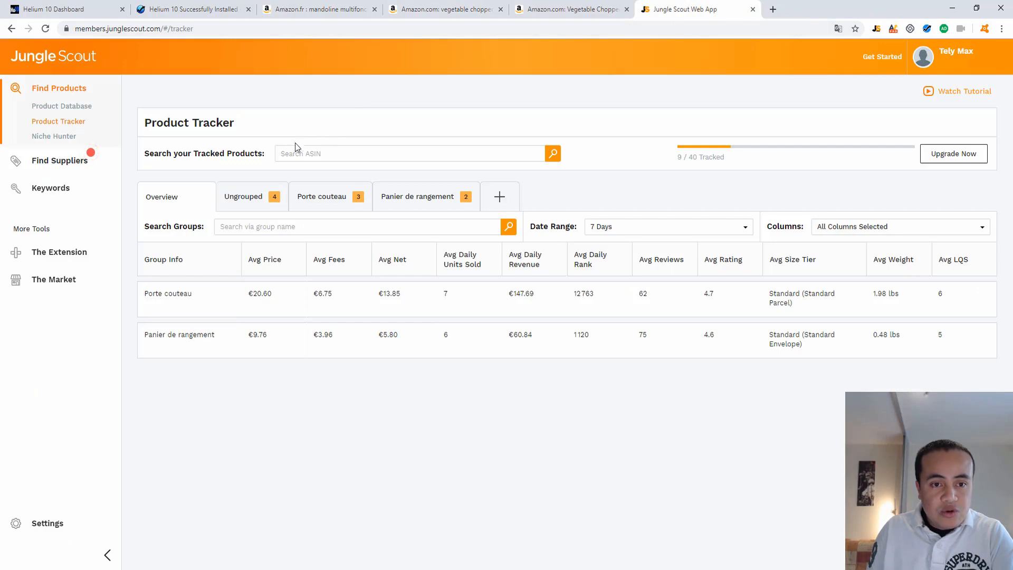
pyautogui.click(248, 196)
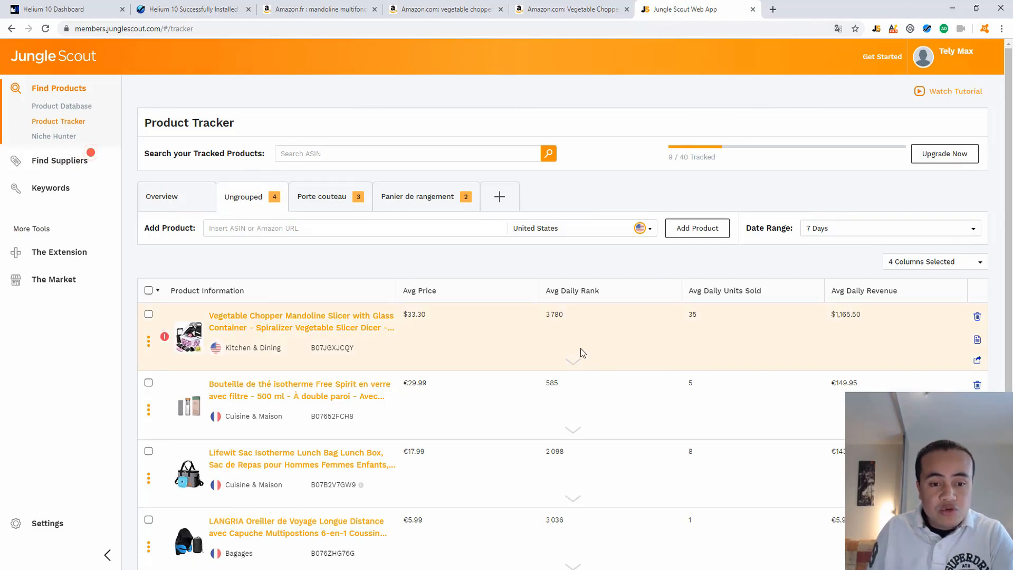
pyautogui.click(573, 362)
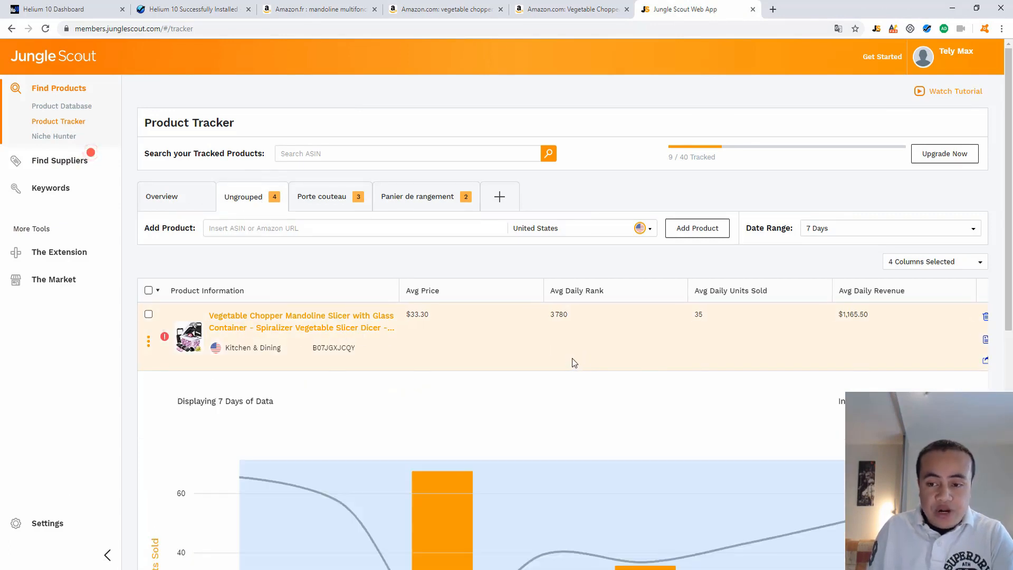
# - Examine the slicer's 7-day chart for estimated units sold per day, from 04-25 to 05-01
pyautogui.scroll(-2, 574, 361)
pyautogui.scroll(-2, 574, 354)
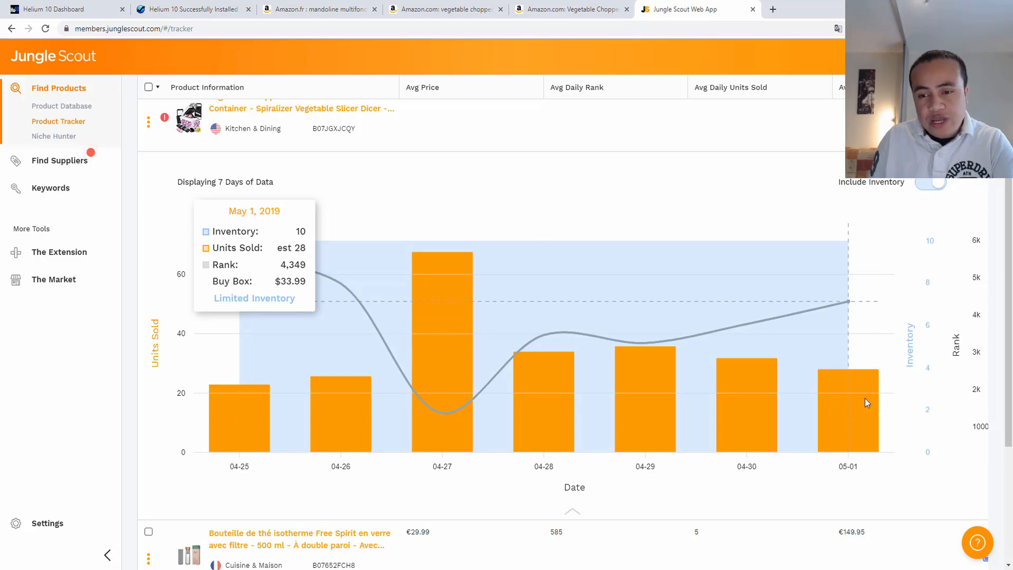
pyautogui.moveTo(860, 467); pyautogui.dragTo(837, 469)
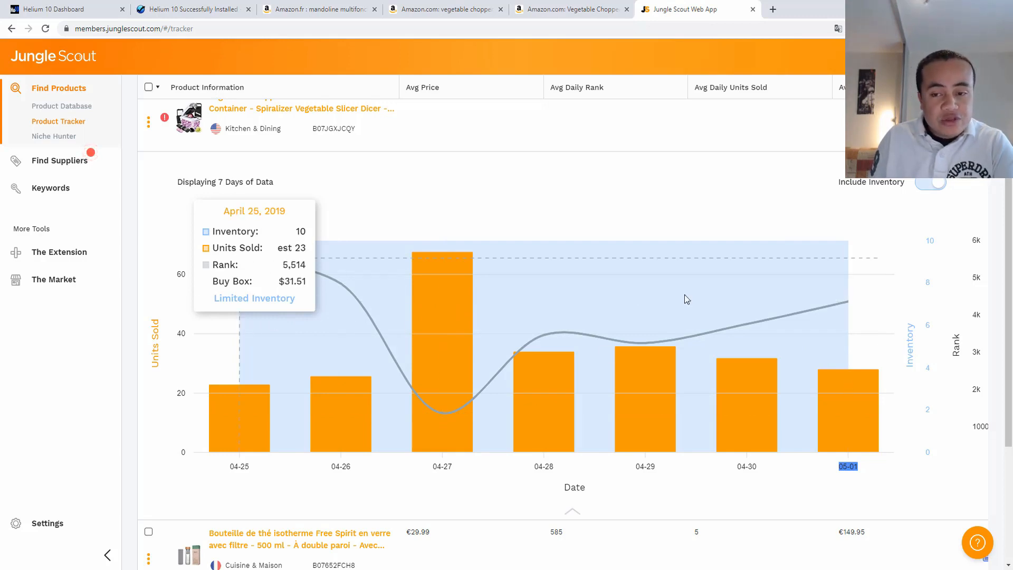
pyautogui.click(218, 253)
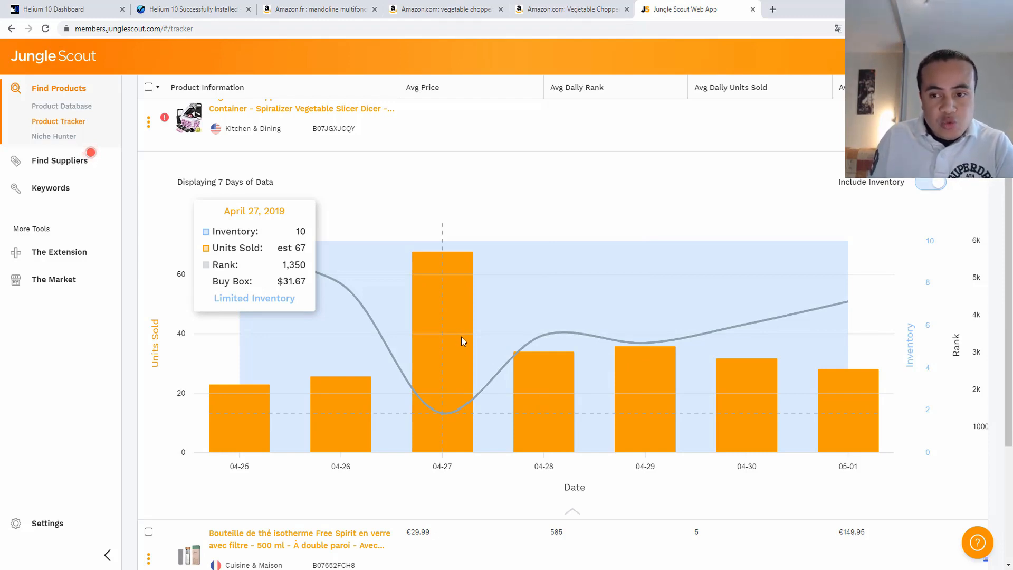
pyautogui.scroll(1, 522, 213)
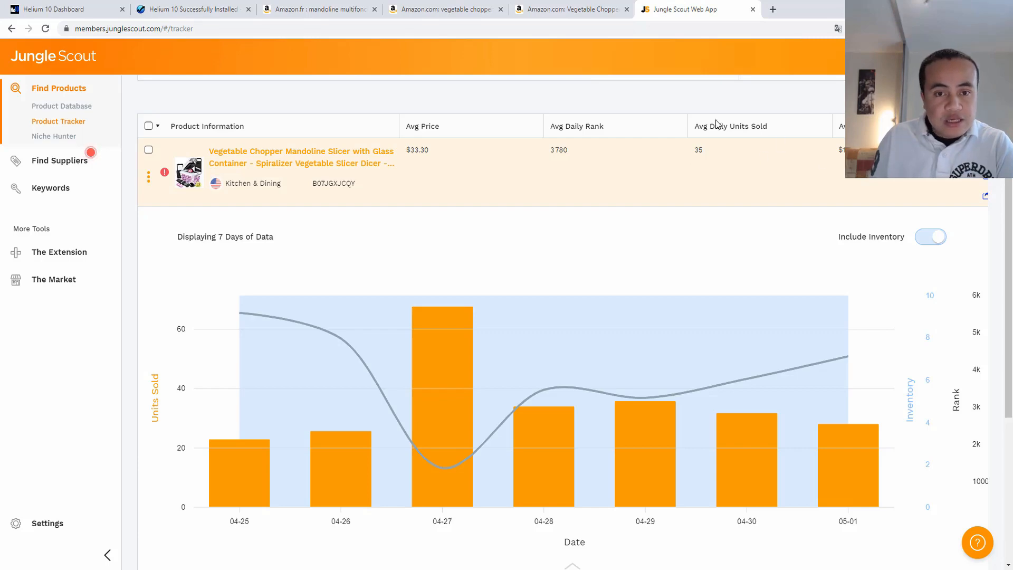
# - Compare the $33.99 Fullstar slicer's daily sales in the Jungle Scout extension with its average daily units sold in the Product Tracker
pyautogui.click(441, 11)
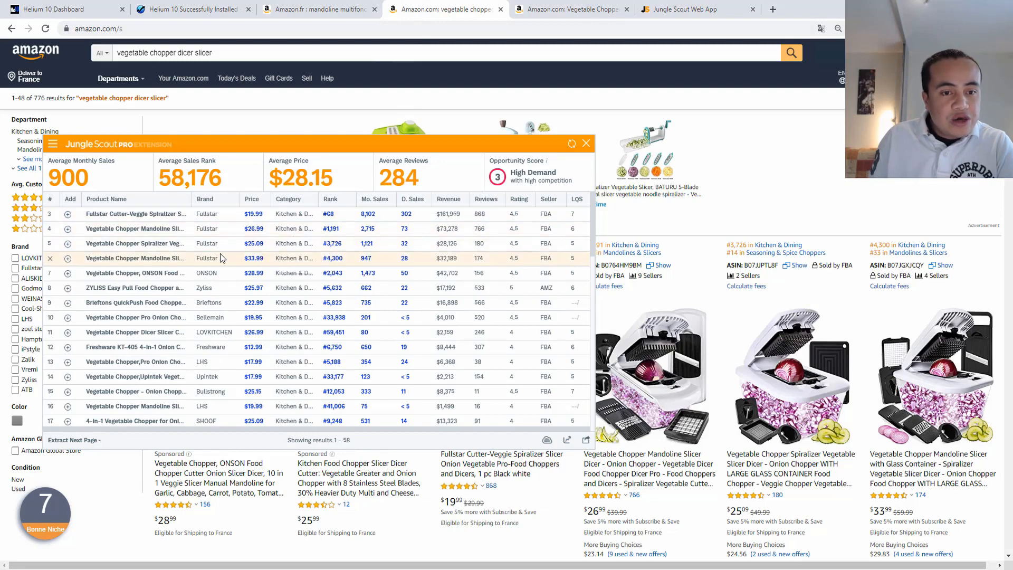
pyautogui.moveTo(192, 263)
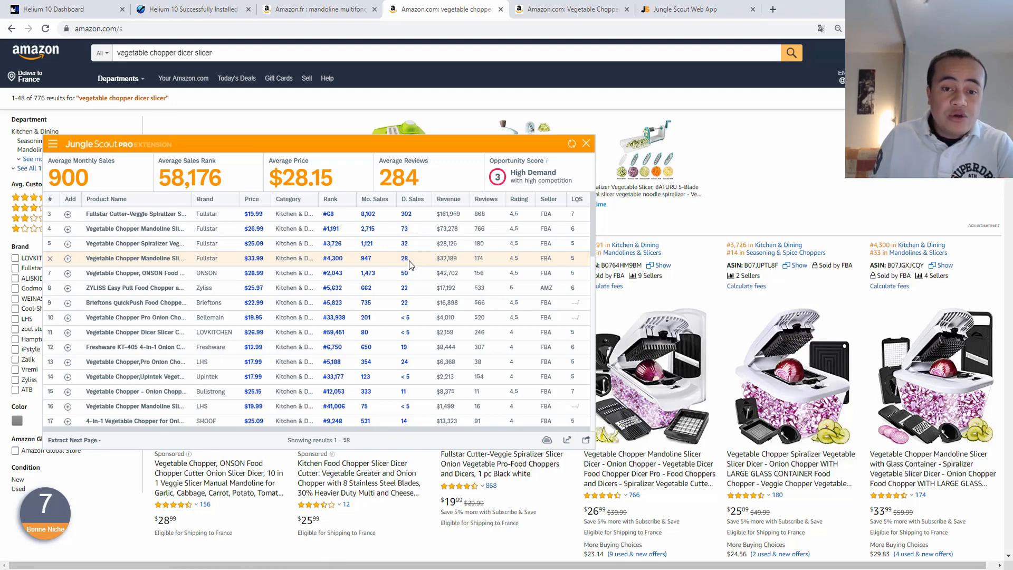
pyautogui.click(711, 9)
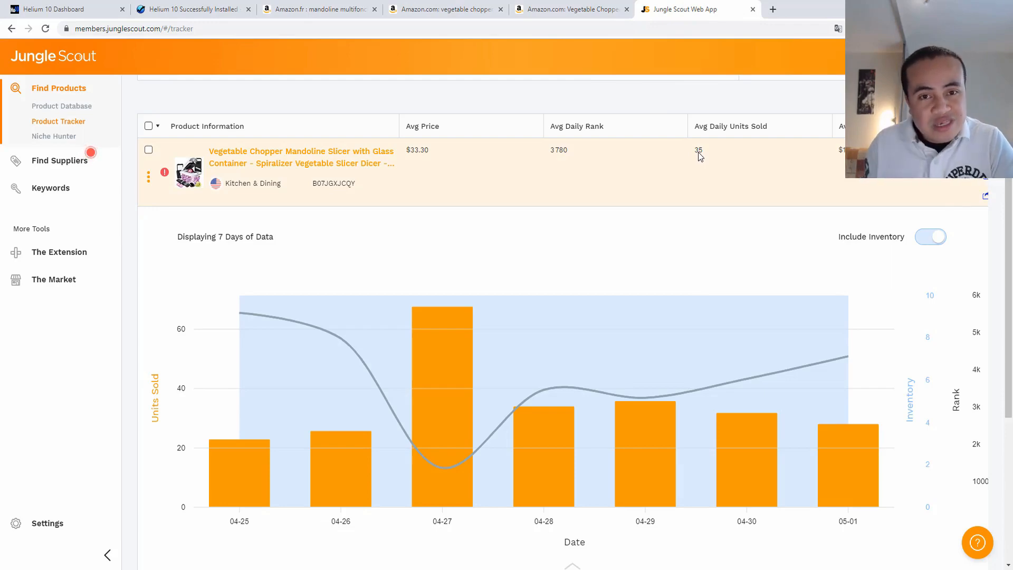
pyautogui.click(457, 10)
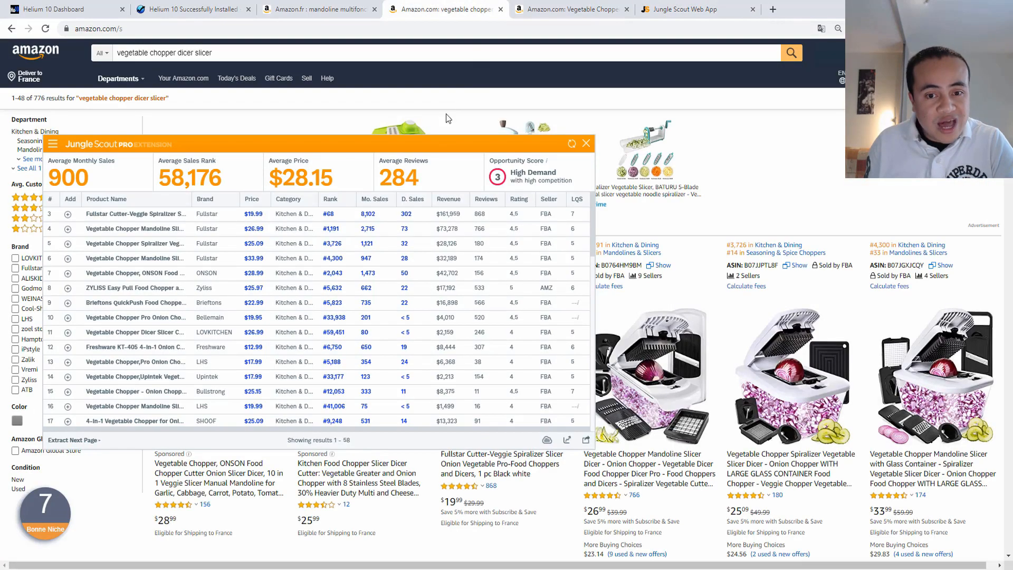
pyautogui.click(403, 259)
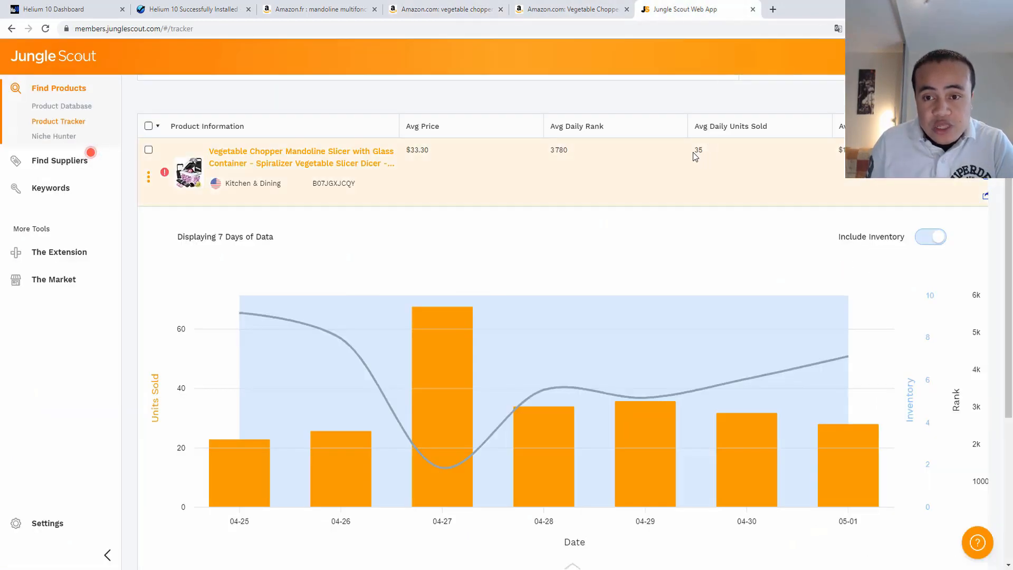
pyautogui.click(495, 5)
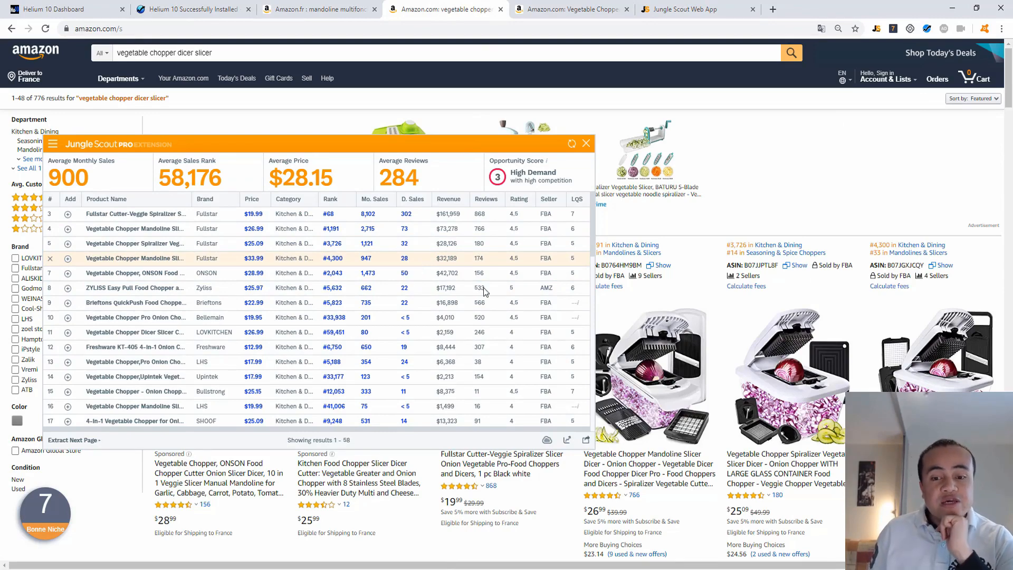
# - Switch to the Excel tracking sheet and review the Day, Recording time and Daily Unit Sales Estimated columns of the glass-container slicer's table
pyautogui.click(528, 569)
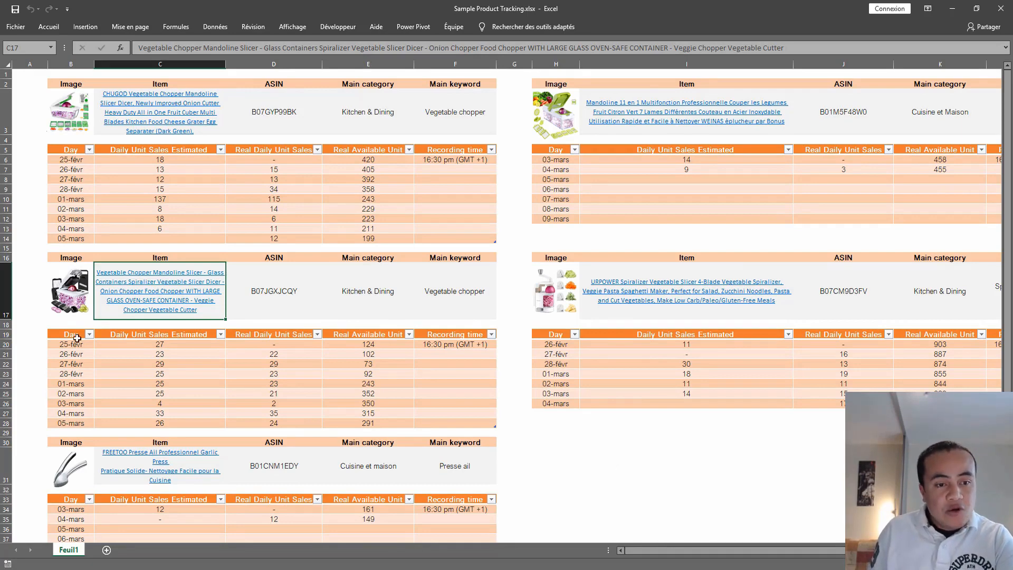
pyautogui.click(35, 296)
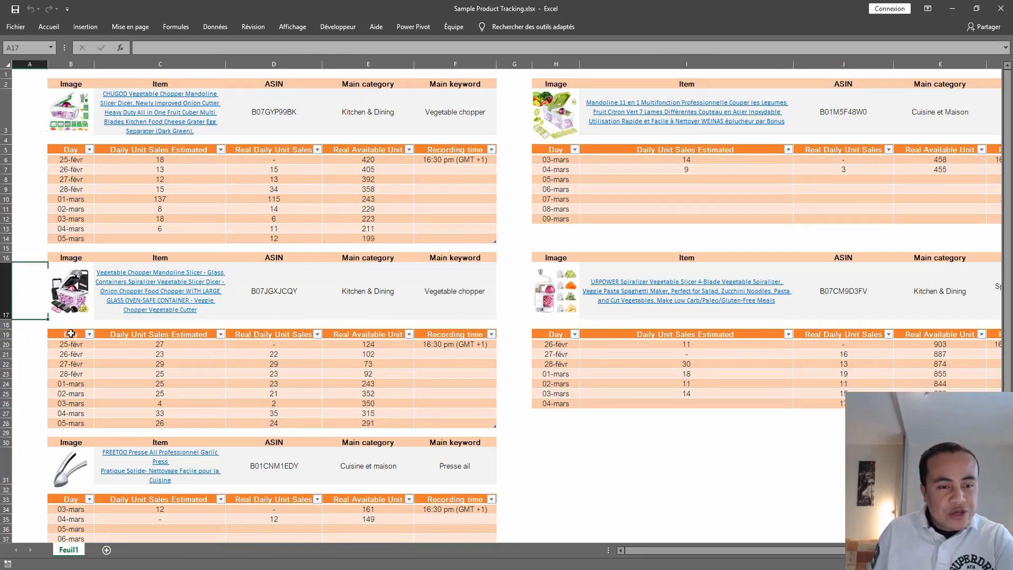
pyautogui.click(70, 334)
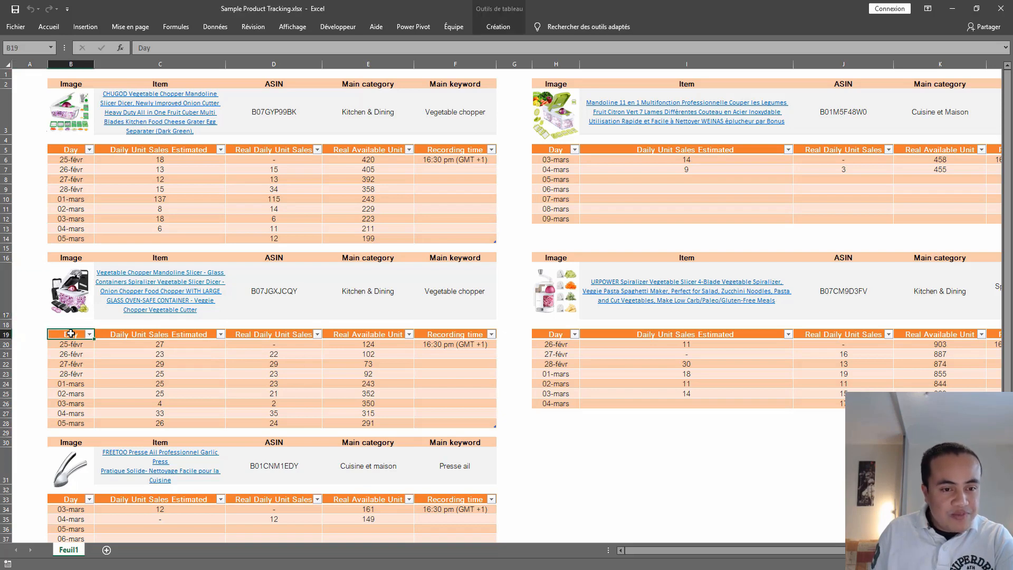
pyautogui.click(476, 336)
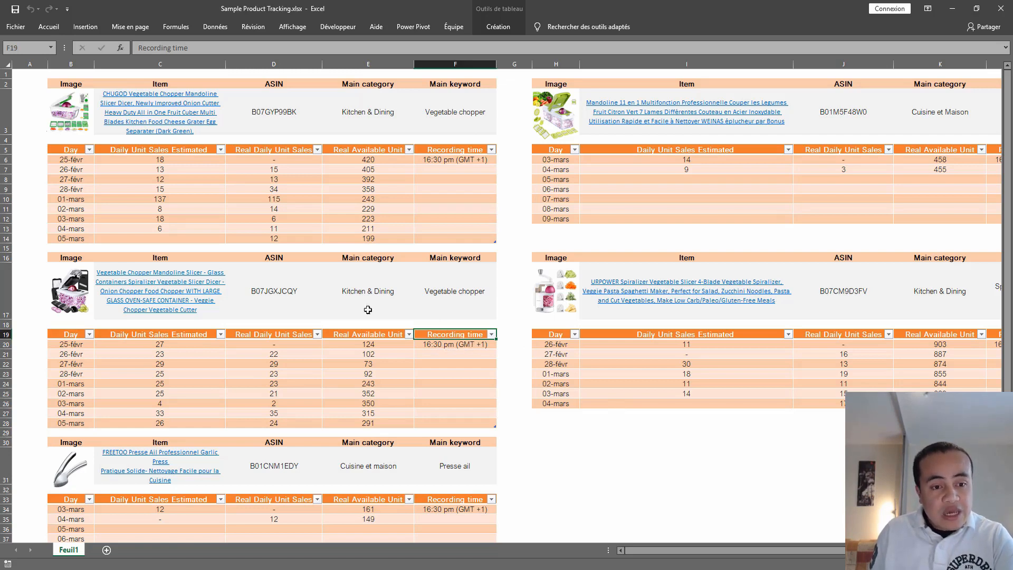
pyautogui.click(163, 333)
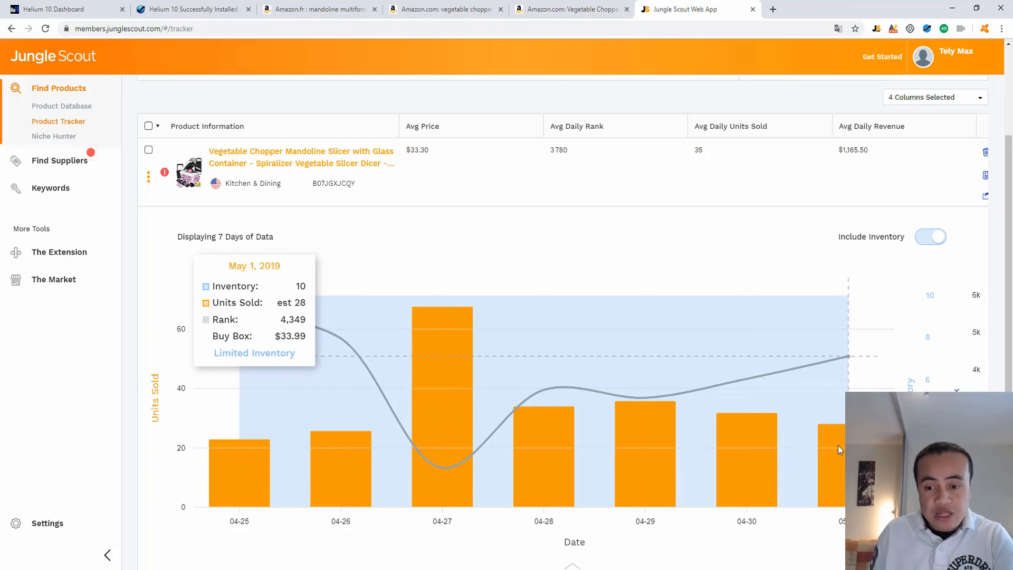
# - Review the glass-container slicer's estimated sales for 25-févr to 27-févr and its Real Daily Unit Sales column in the Excel tracking sheet
pyautogui.hotkey('alt', 'Tab')
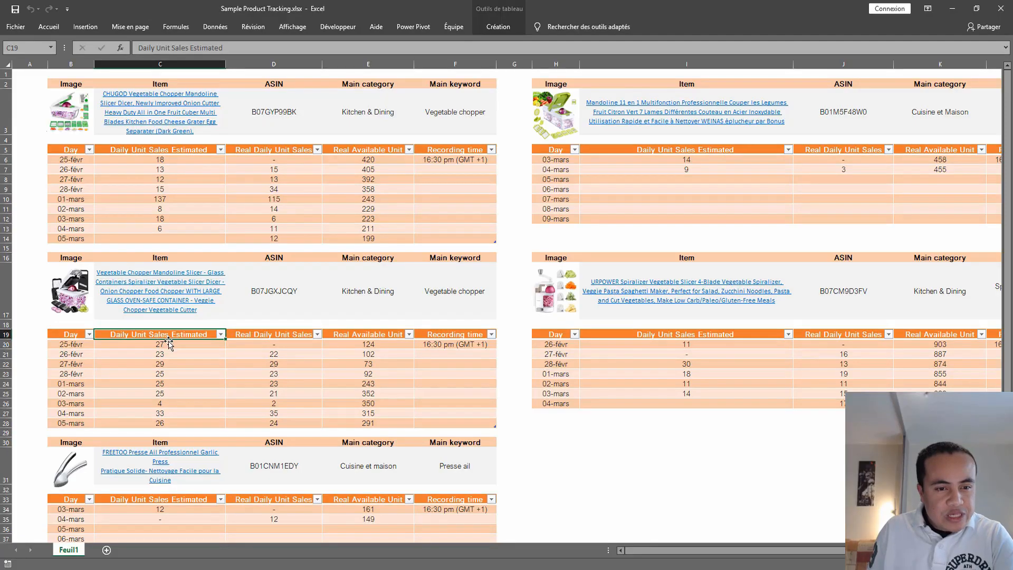
pyautogui.click(74, 344)
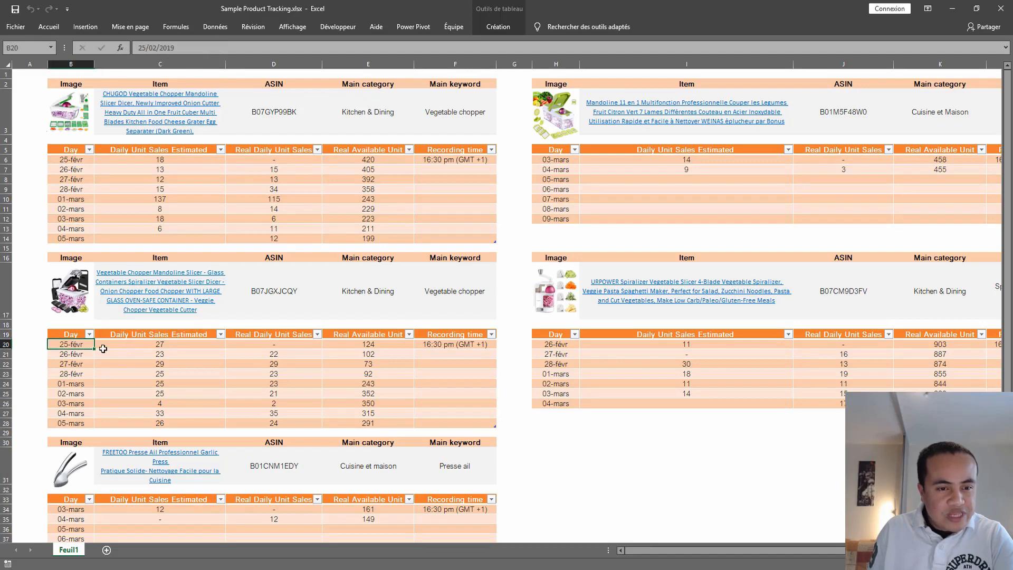
pyautogui.click(160, 346)
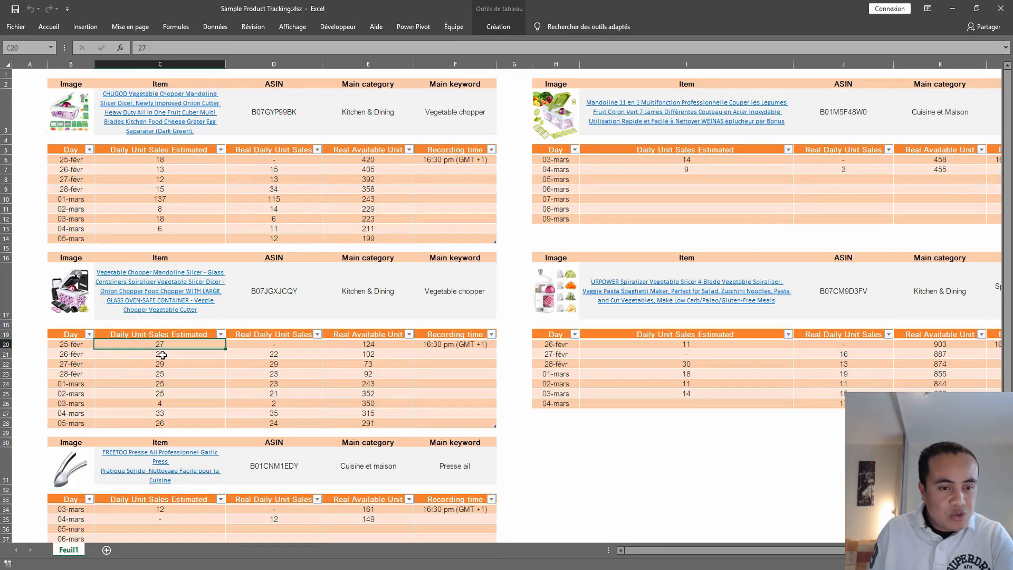
pyautogui.click(72, 358)
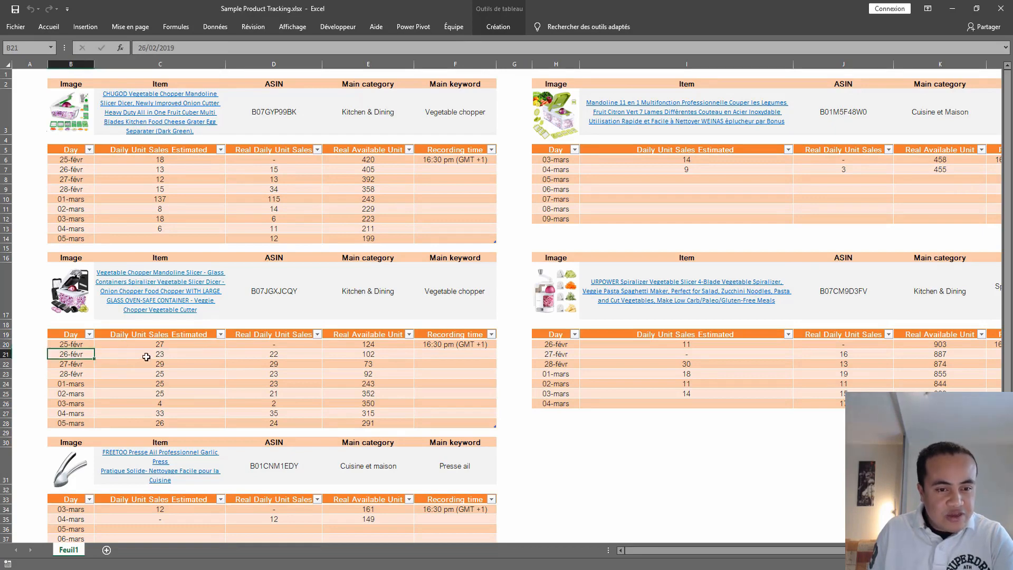
pyautogui.click(147, 359)
pyautogui.click(77, 367)
pyautogui.click(149, 365)
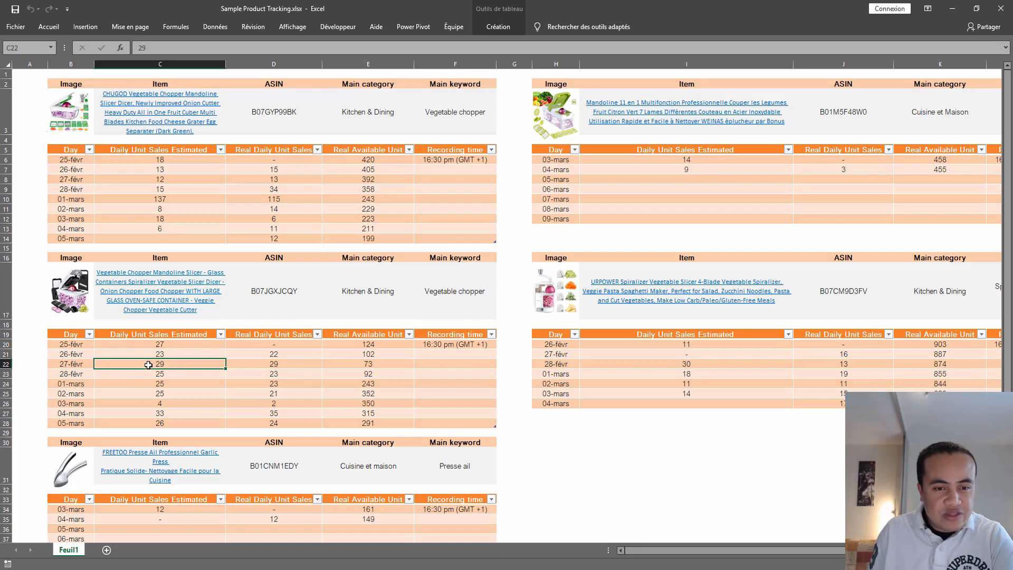
pyautogui.click(283, 334)
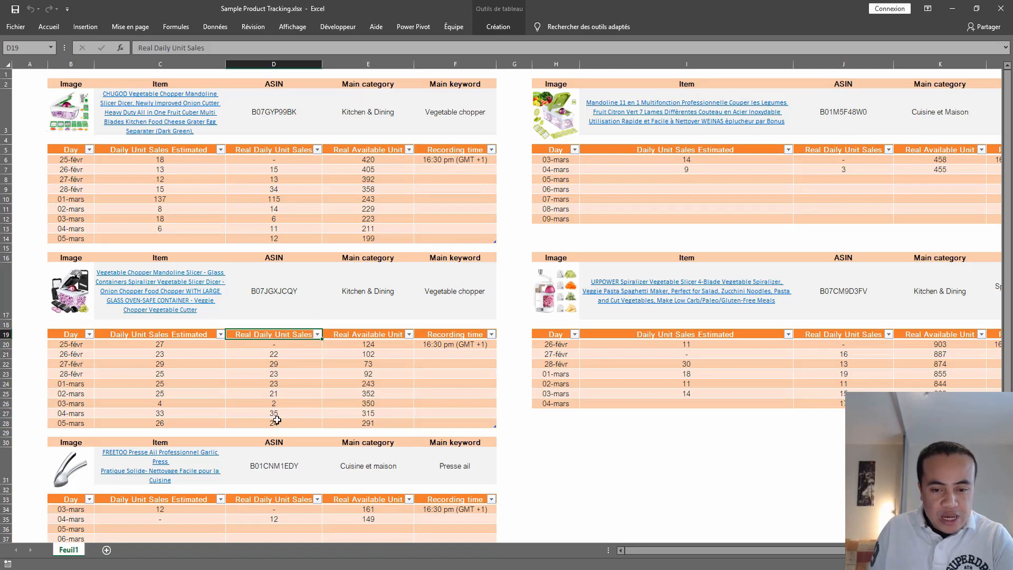
# - Switch to the glass-container slicer's Amazon product page, add a quantity of 10 to the cart and view the cart
pyautogui.click(418, 568)
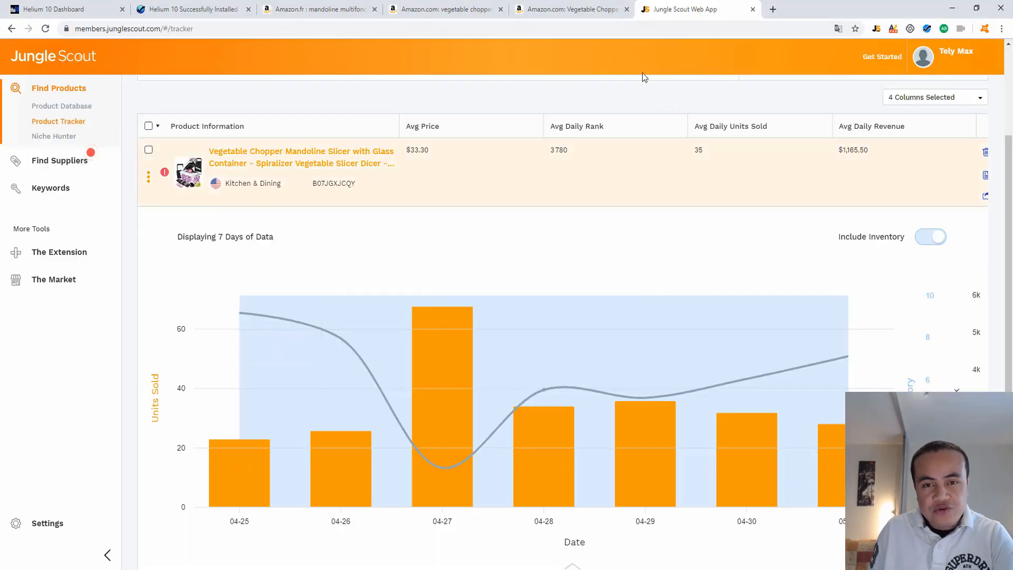
pyautogui.click(482, 12)
pyautogui.click(543, 10)
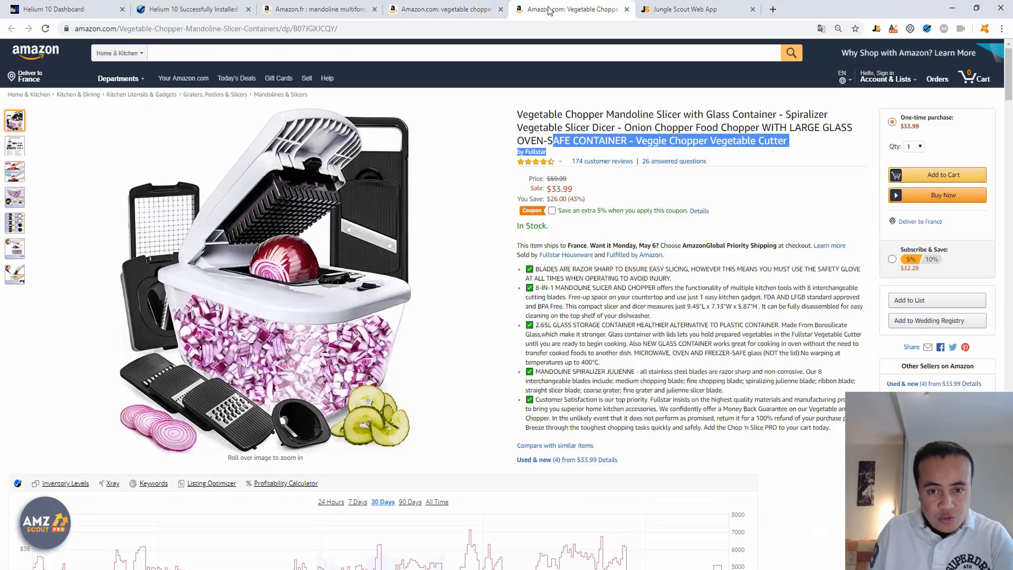
pyautogui.click(699, 196)
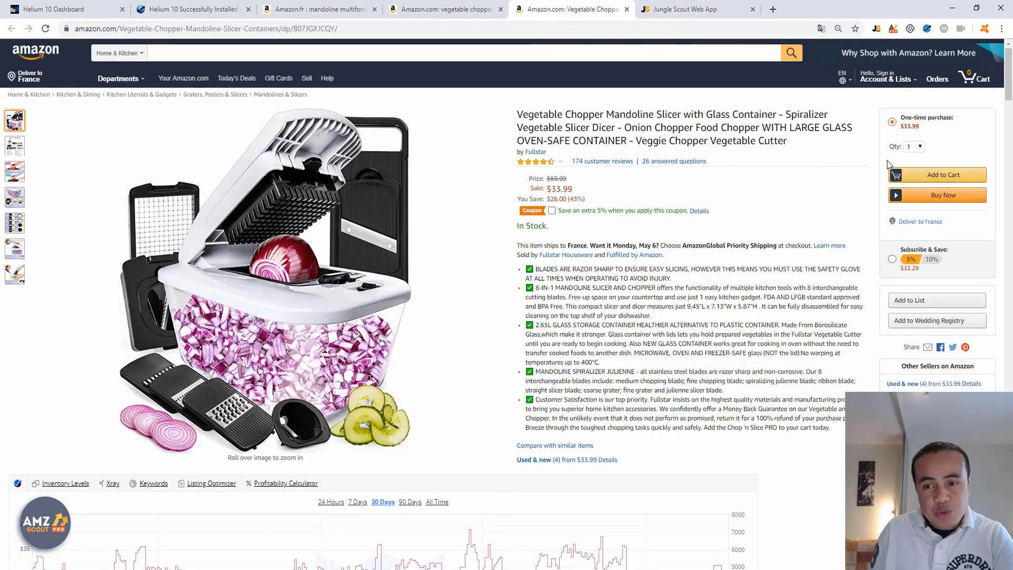
pyautogui.click(921, 148)
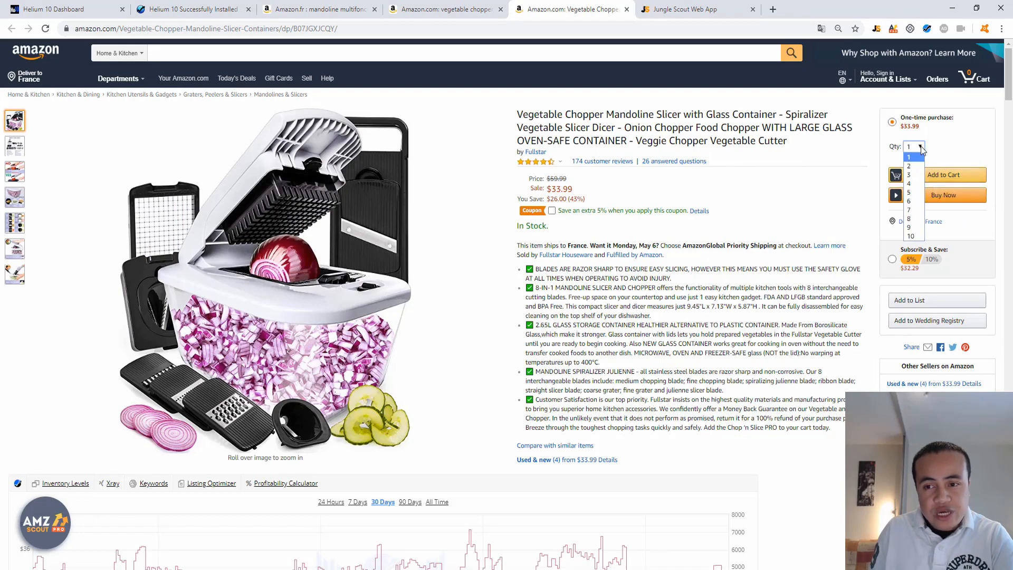
pyautogui.click(912, 237)
pyautogui.click(918, 180)
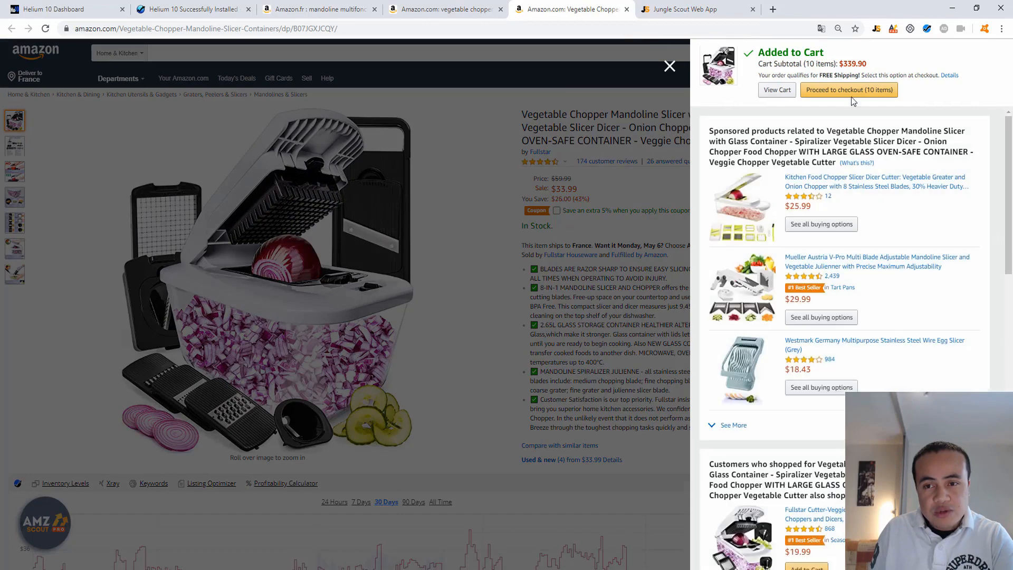
pyautogui.click(784, 93)
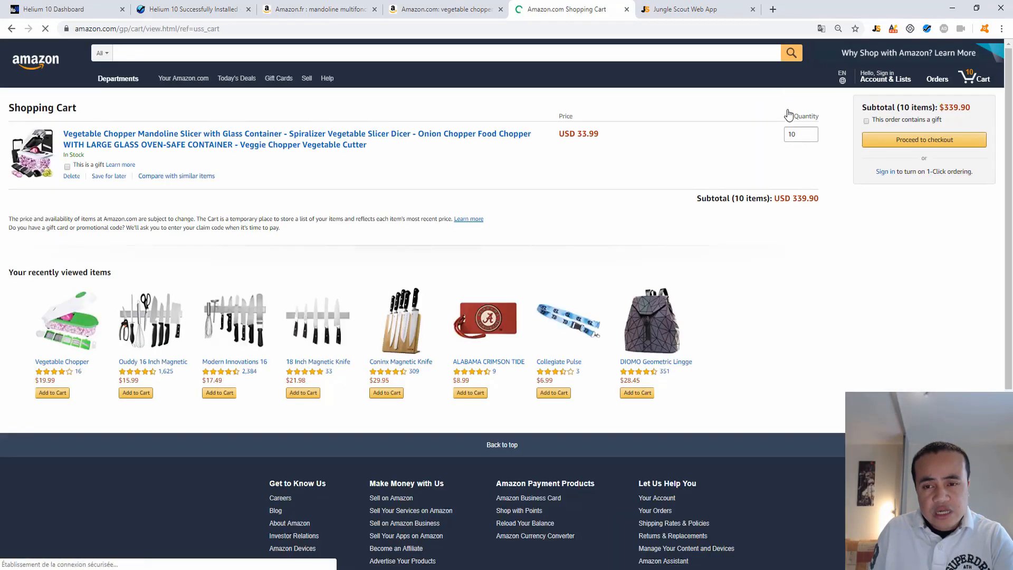
# - Try to update the slicer's cart quantity to 999 and highlight the seller's per-customer limit in the cart notice
pyautogui.doubleClick(801, 135)
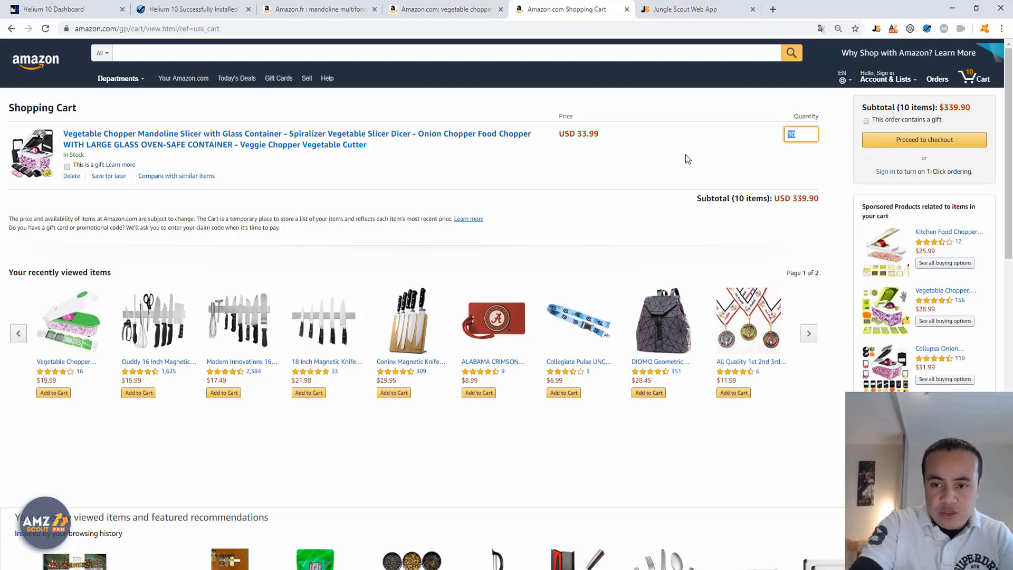
pyautogui.write('999')
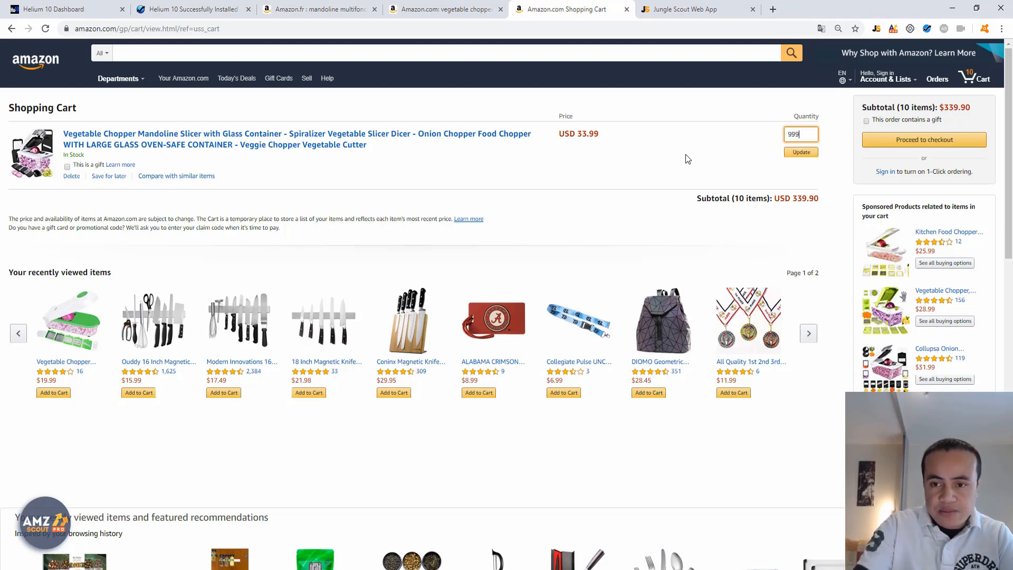
pyautogui.click(801, 152)
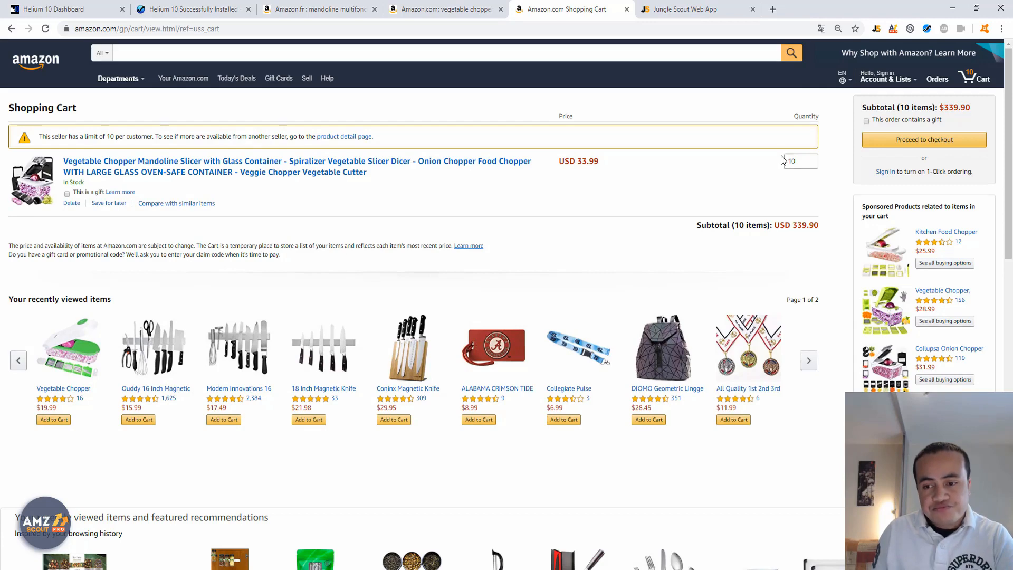
pyautogui.click(420, 11)
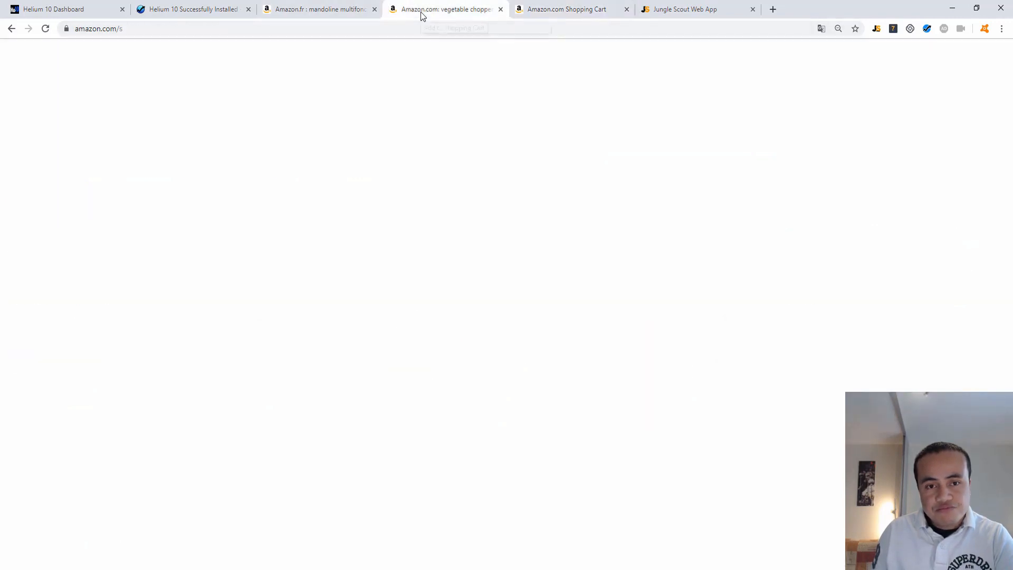
pyautogui.click(572, 10)
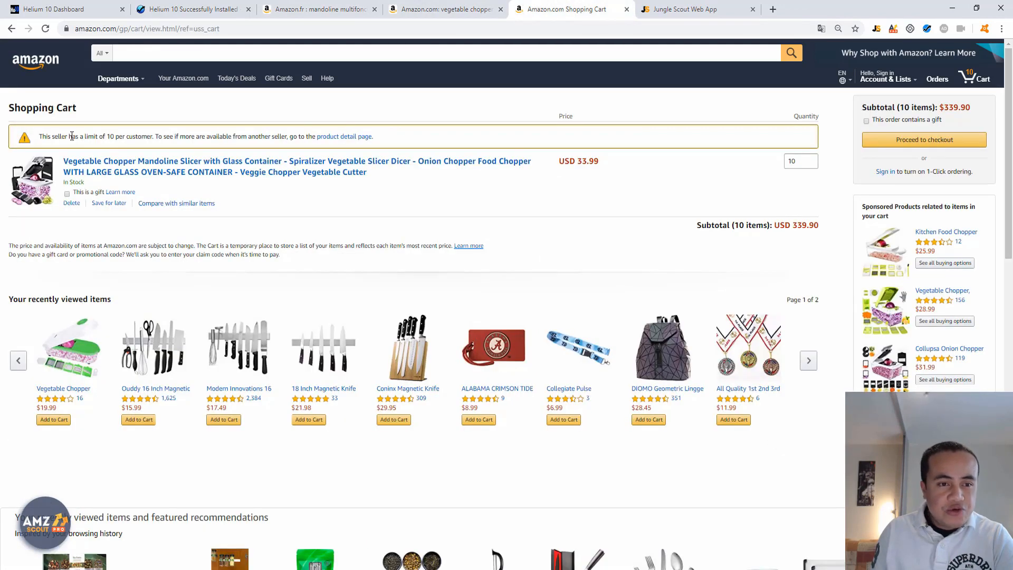
pyautogui.moveTo(68, 137); pyautogui.dragTo(153, 138)
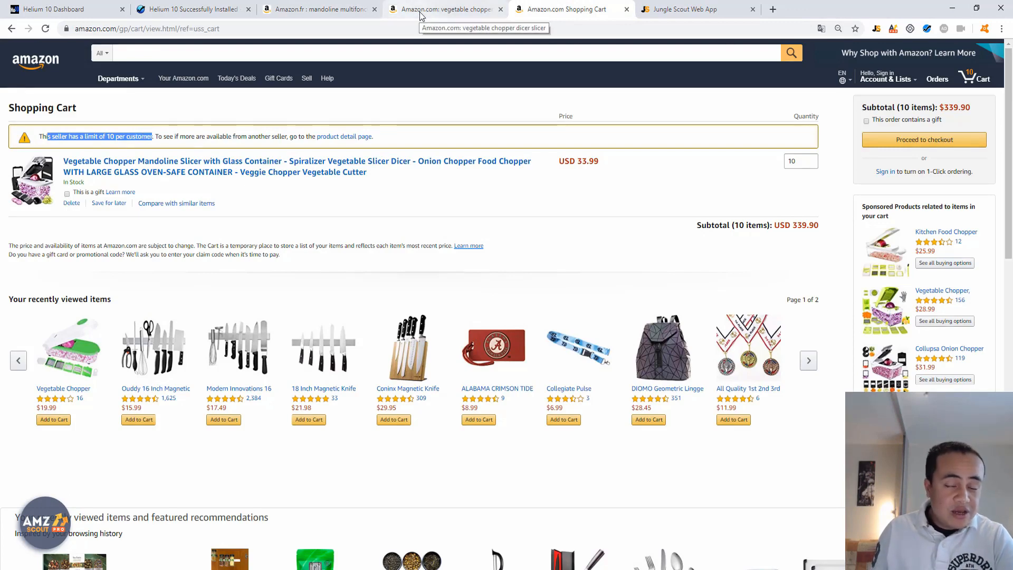
# - Find the Collupsa Onion Chopper in the "vegetable chopper dicer slicer" results and open its product page in a new tab
pyautogui.click(436, 13)
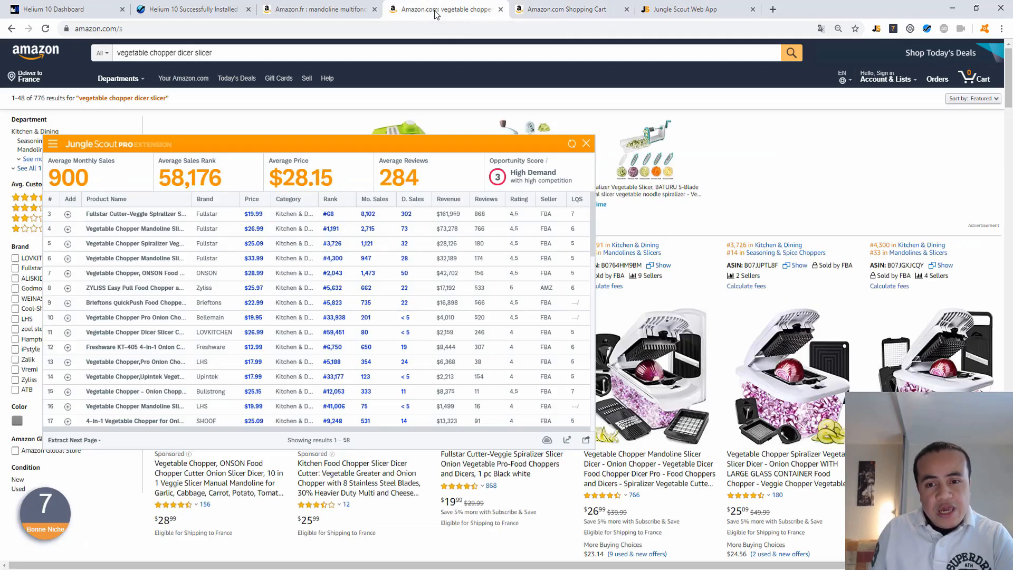
pyautogui.moveTo(438, 139); pyautogui.dragTo(799, 62)
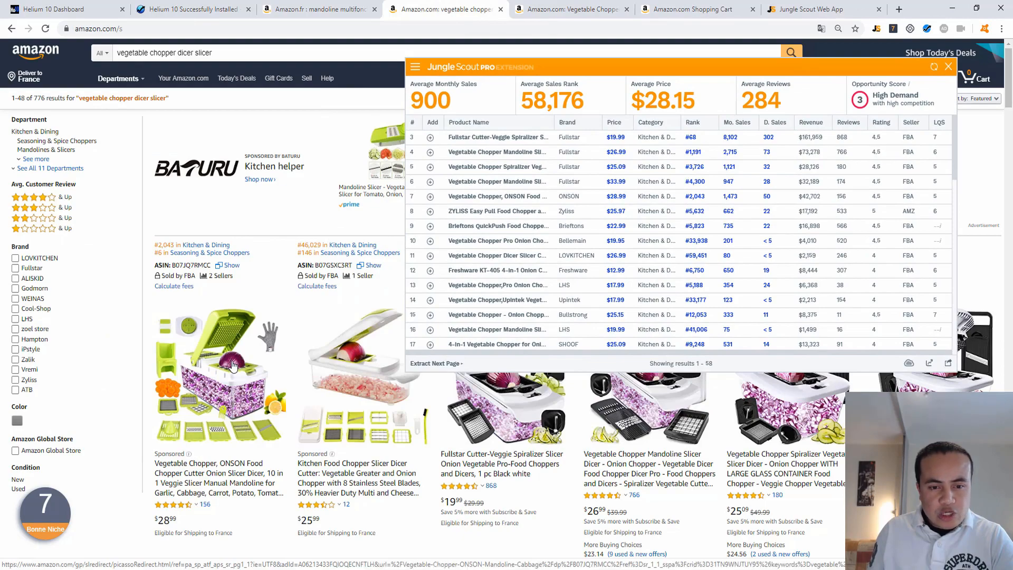
pyautogui.scroll(-10, 230, 368)
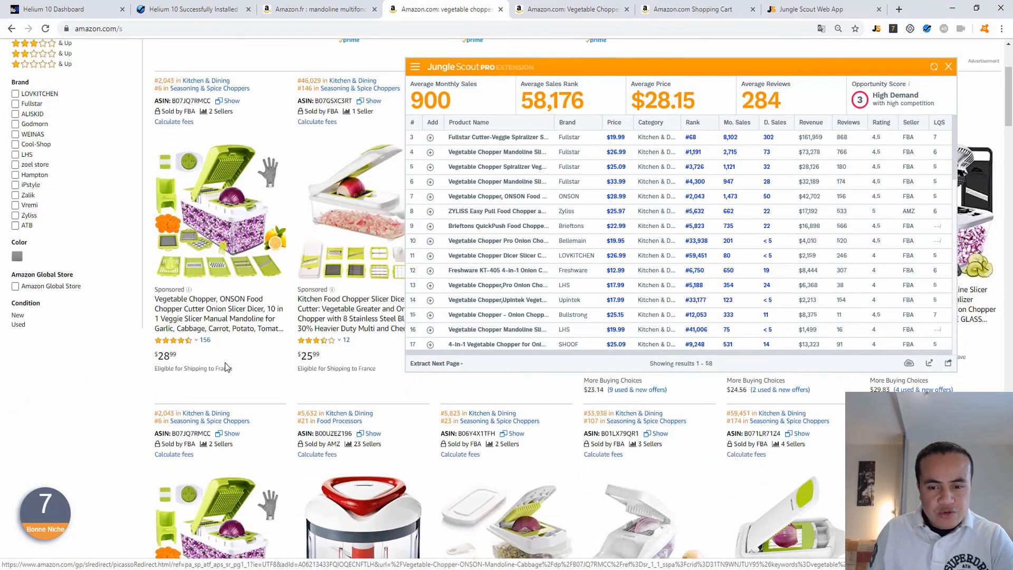
pyautogui.scroll(-3, 224, 363)
pyautogui.scroll(2, 225, 363)
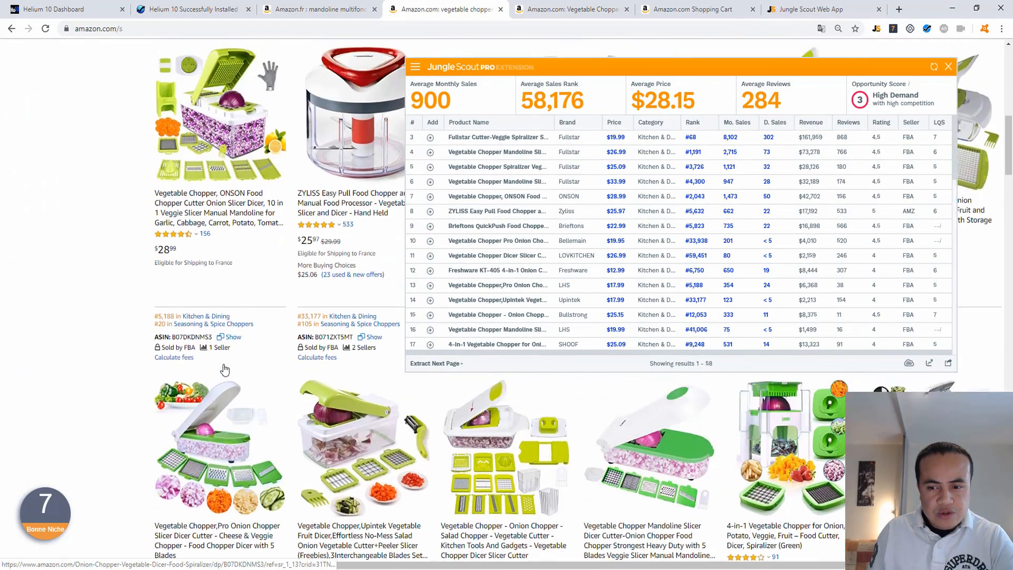
pyautogui.scroll(-1, 924, 465)
pyautogui.middleClick(923, 464)
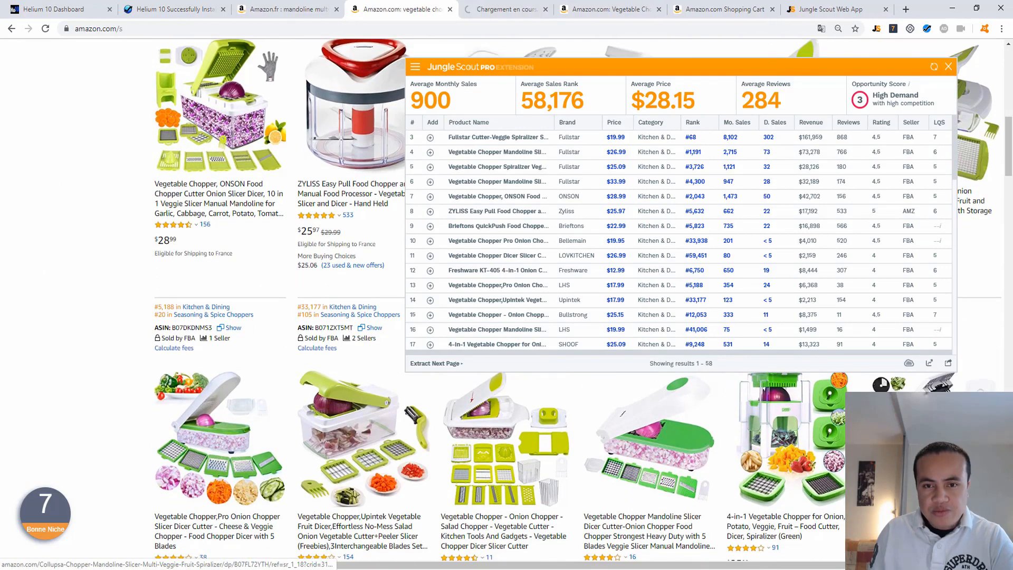
pyautogui.click(484, 5)
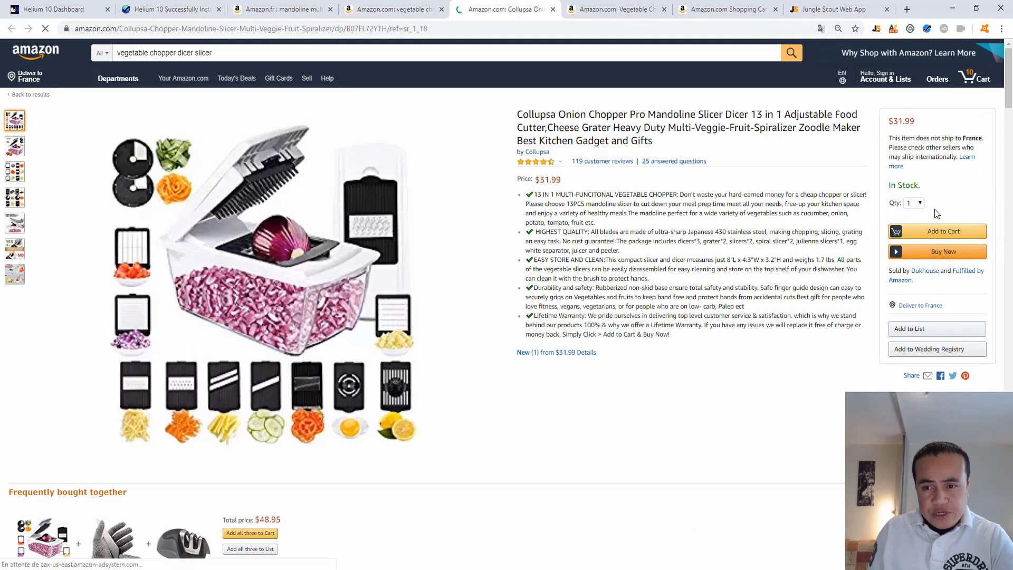
# - Add 30 units of the Collupsa Onion Chopper to the cart and view the cart
pyautogui.click(918, 203)
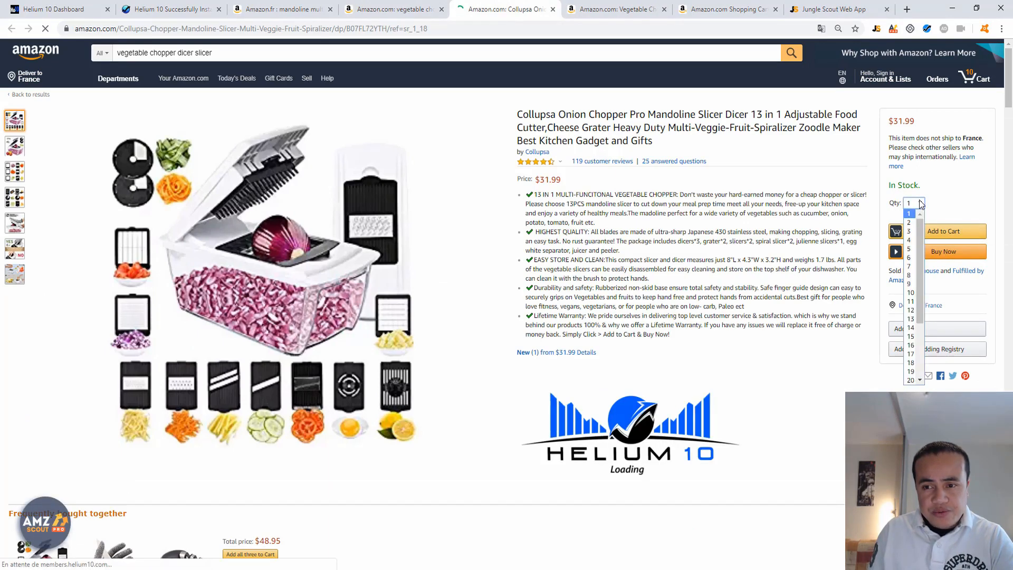
pyautogui.moveTo(920, 258); pyautogui.dragTo(925, 380)
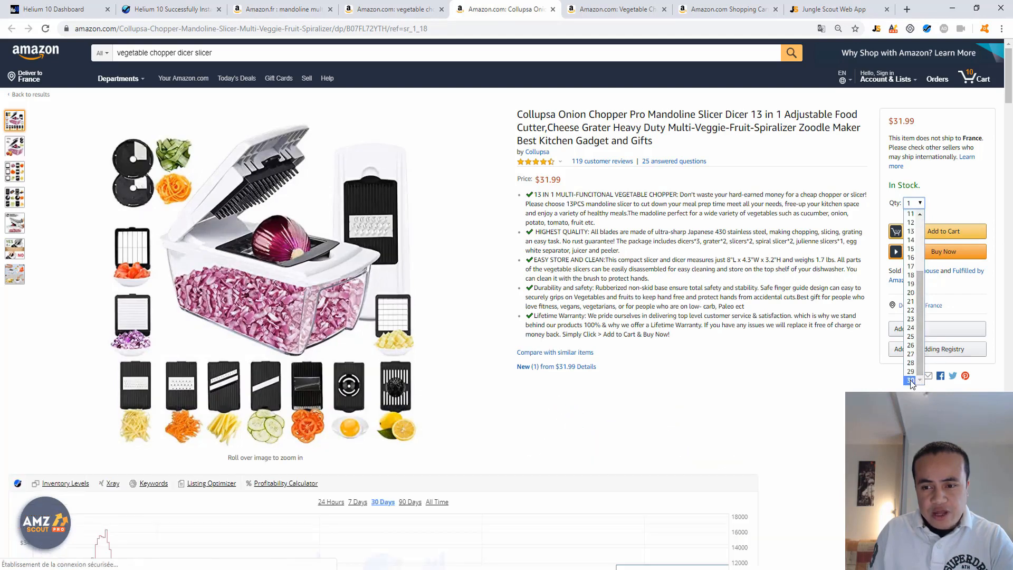
pyautogui.click(910, 380)
pyautogui.click(941, 232)
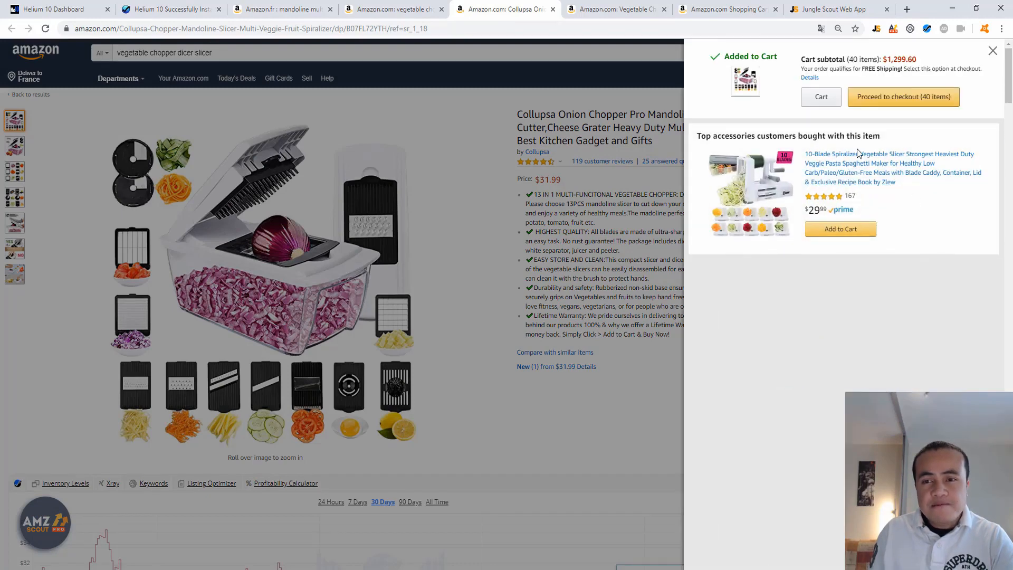
pyautogui.click(823, 97)
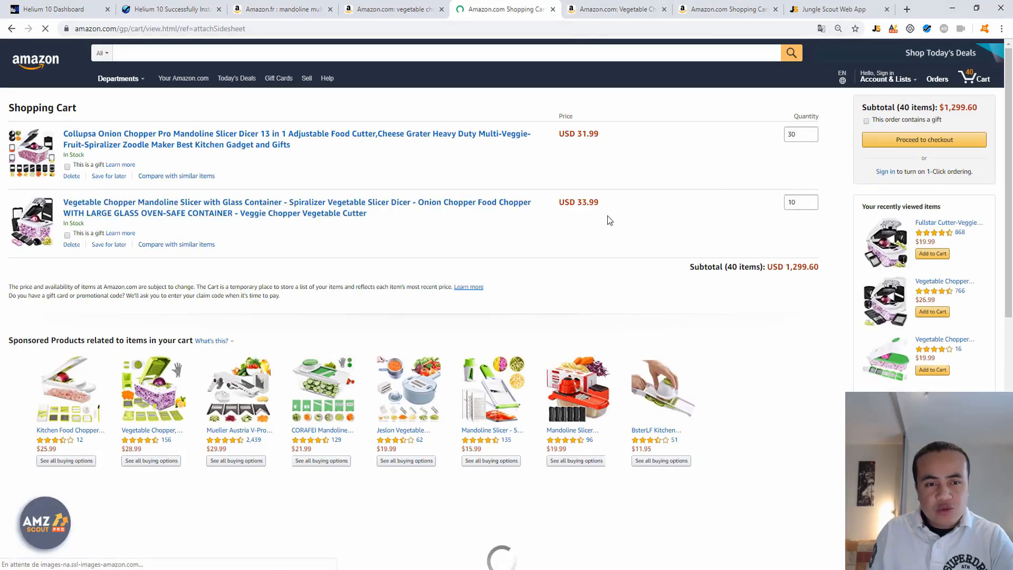
# - Delete the glass-container slicer from the cart and update the Collupsa Onion Chopper's quantity to 999
pyautogui.click(67, 246)
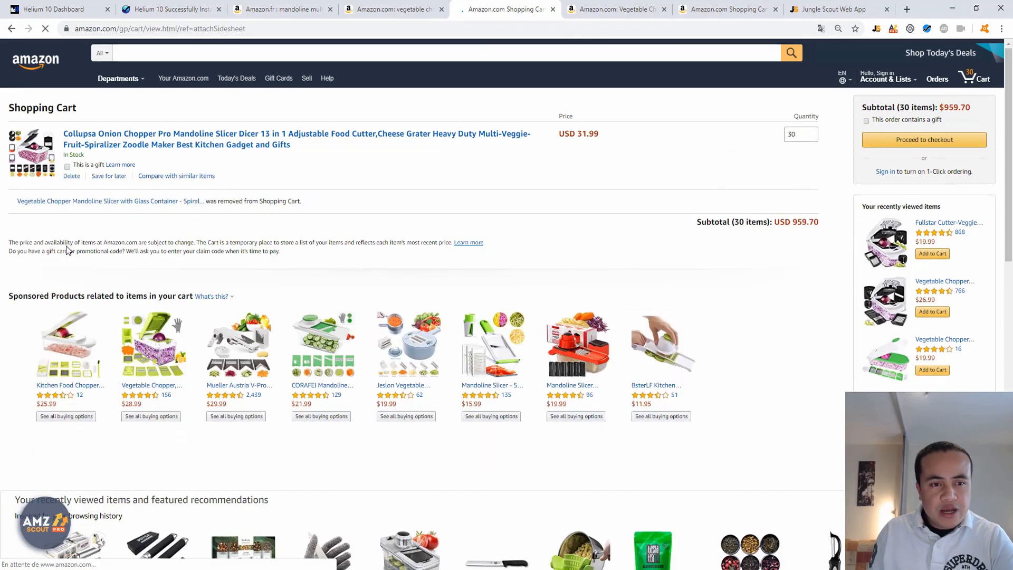
pyautogui.doubleClick(802, 135)
pyautogui.write('999')
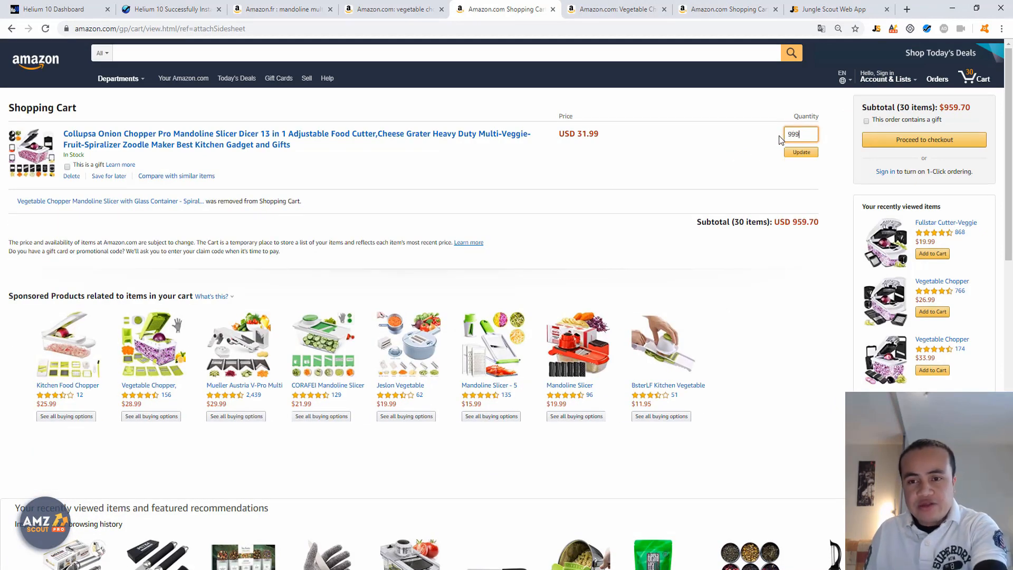
pyautogui.click(801, 153)
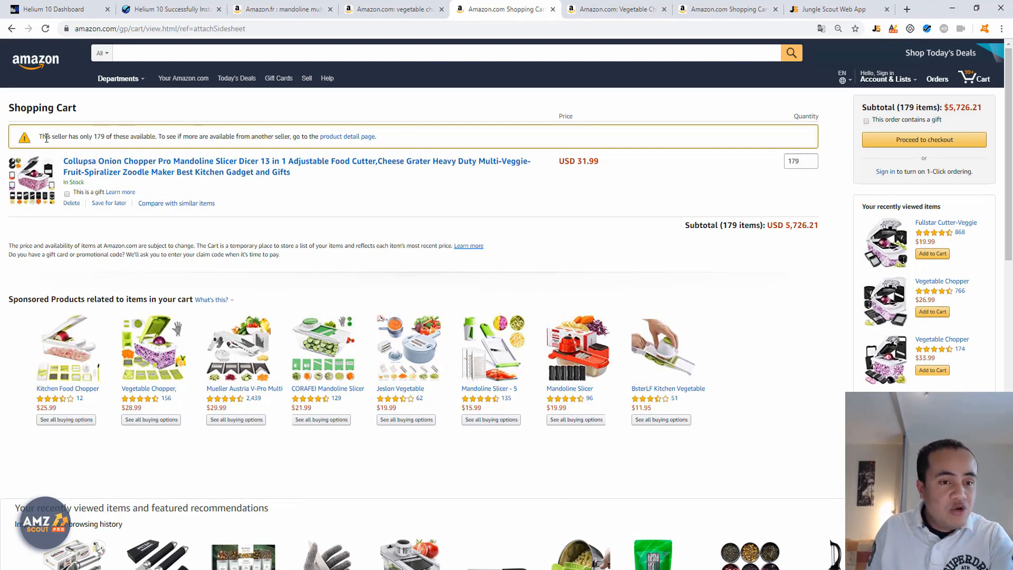
# - Highlight the seller's available stock figure in the cart notice and switch back to the Excel tracking sheet
pyautogui.moveTo(92, 136); pyautogui.dragTo(111, 135)
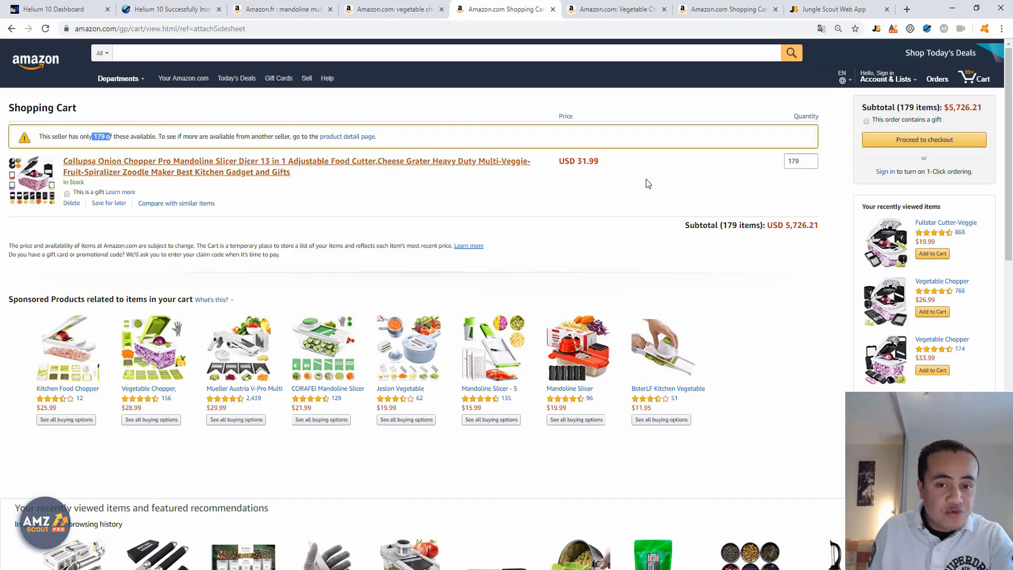
pyautogui.click(662, 174)
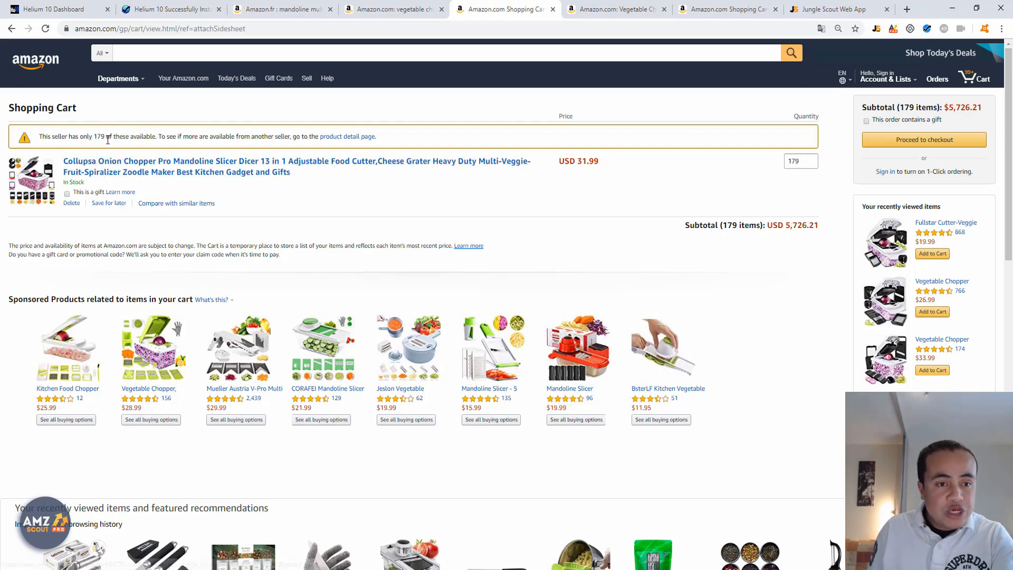
pyautogui.moveTo(105, 137); pyautogui.dragTo(95, 137)
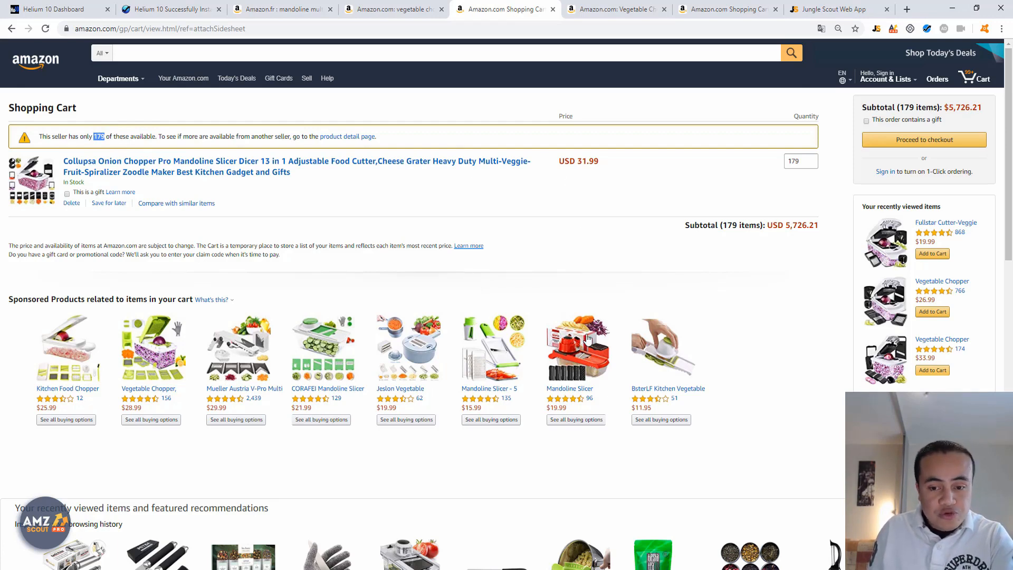
pyautogui.hotkey('alt', 'Tab')
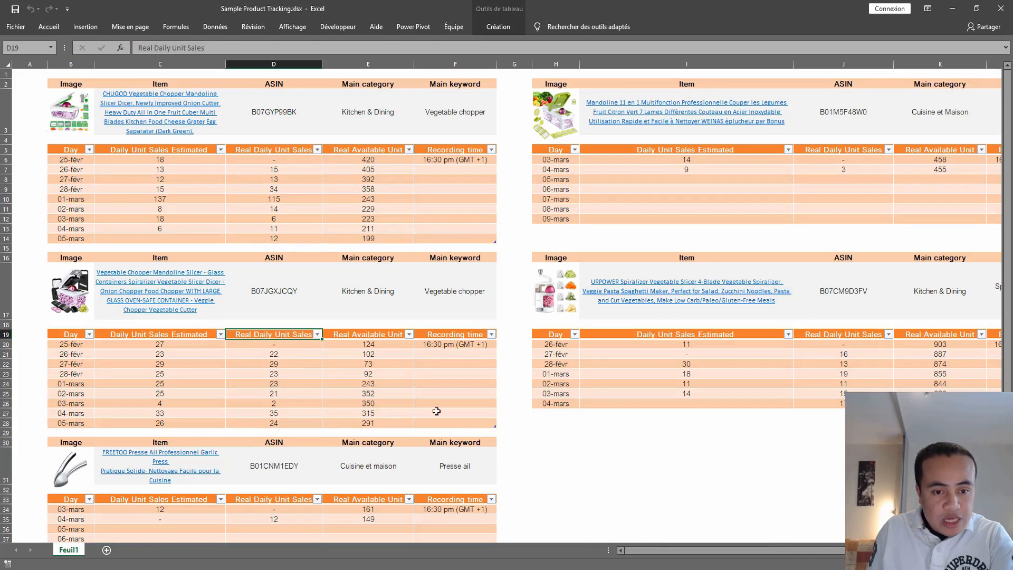
# - Examine how the glass-container slicer's real daily sales follow from the day-to-day drop in available units between 25 and 27 February
pyautogui.click(338, 344)
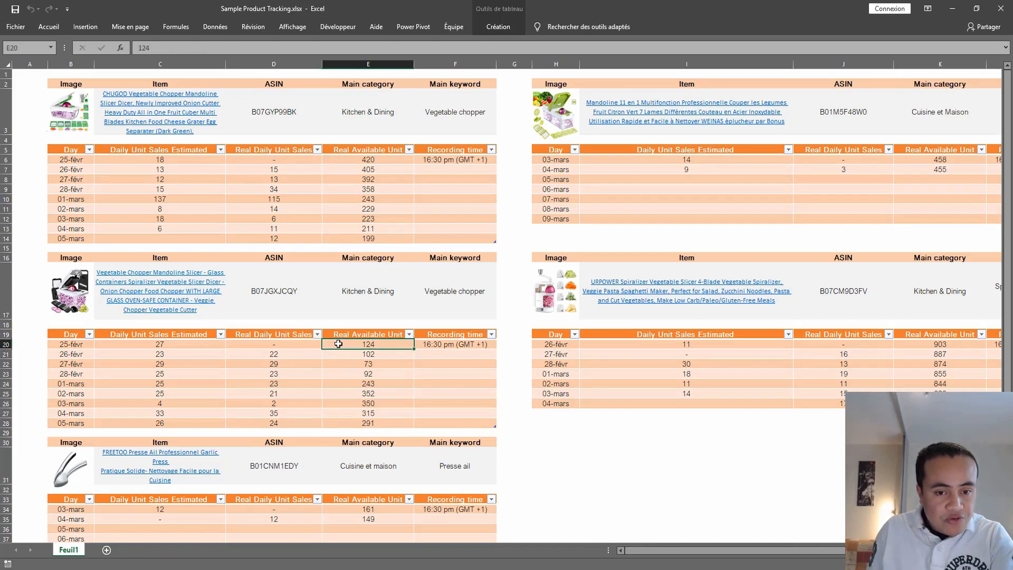
pyautogui.click(359, 335)
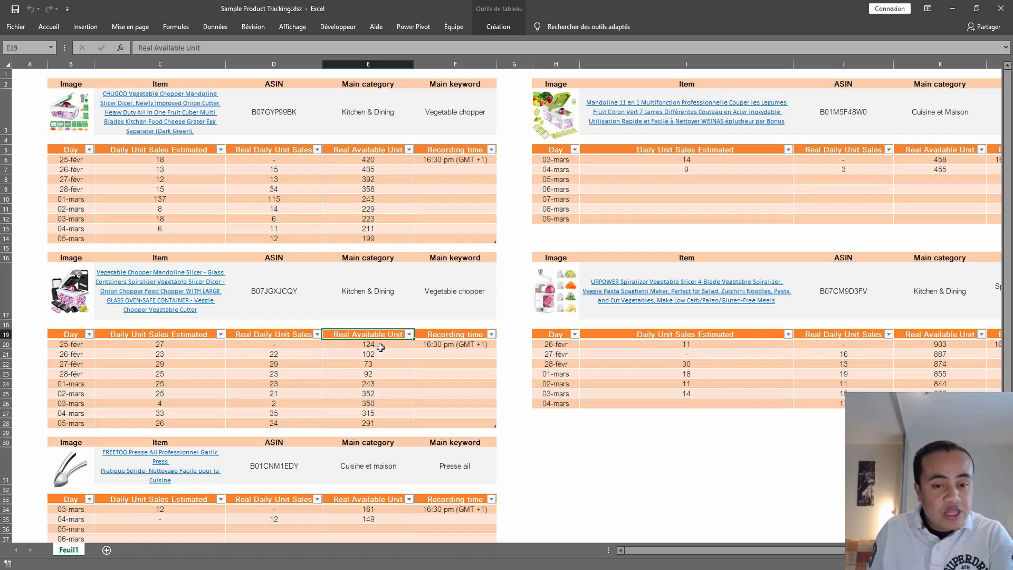
pyautogui.click(381, 347)
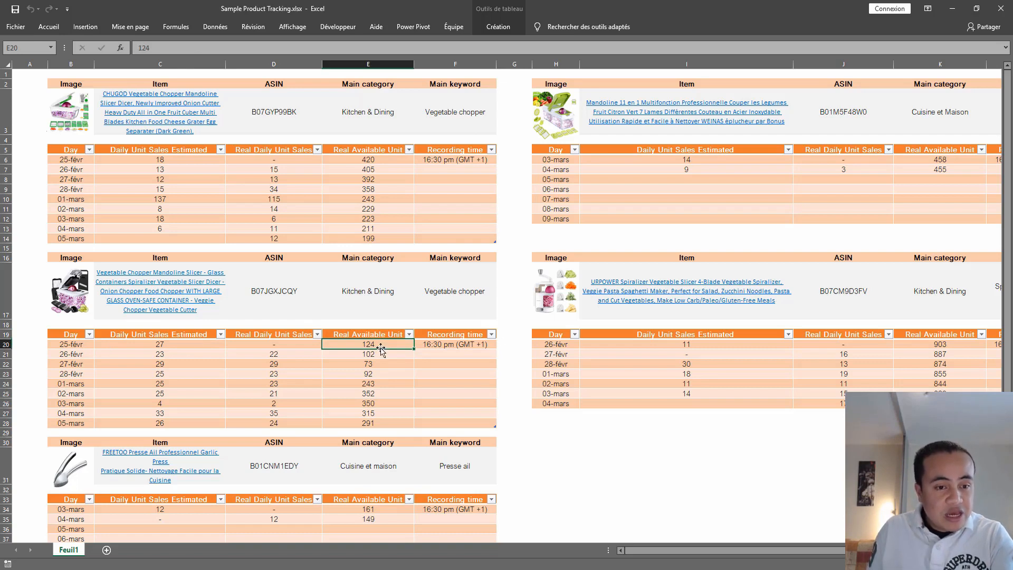
pyautogui.click(67, 356)
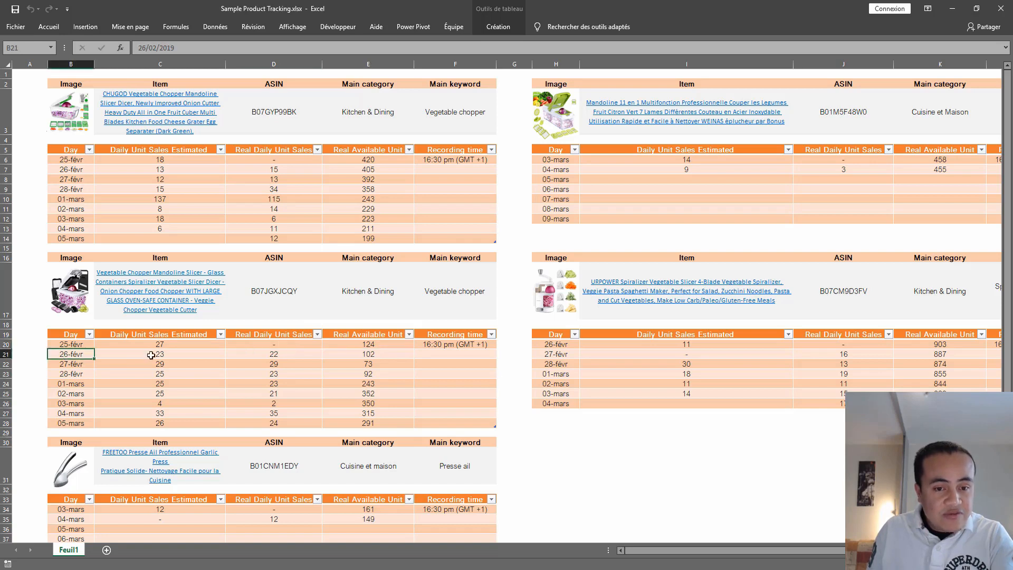
pyautogui.click(373, 354)
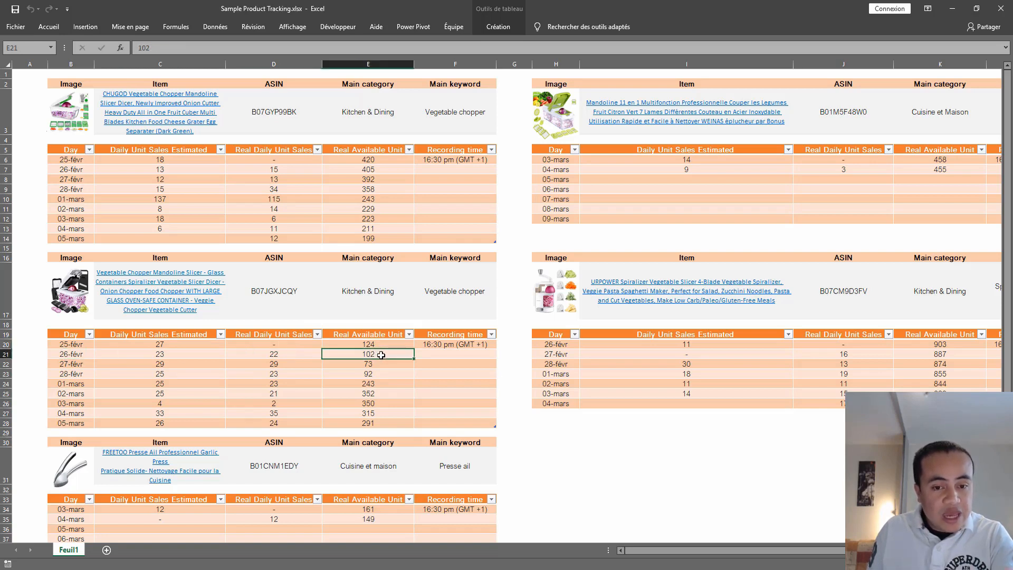
pyautogui.click(370, 344)
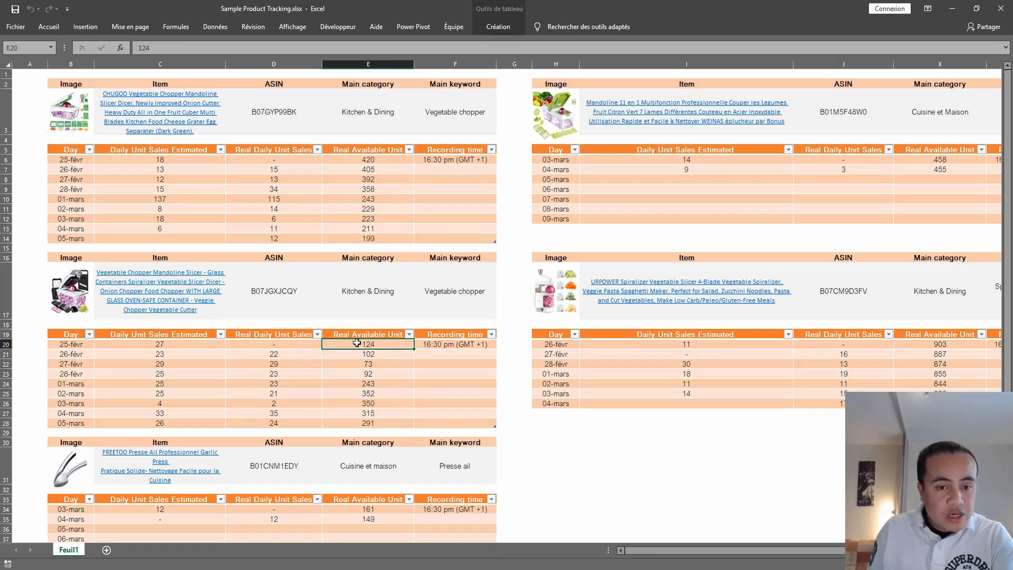
pyautogui.click(284, 356)
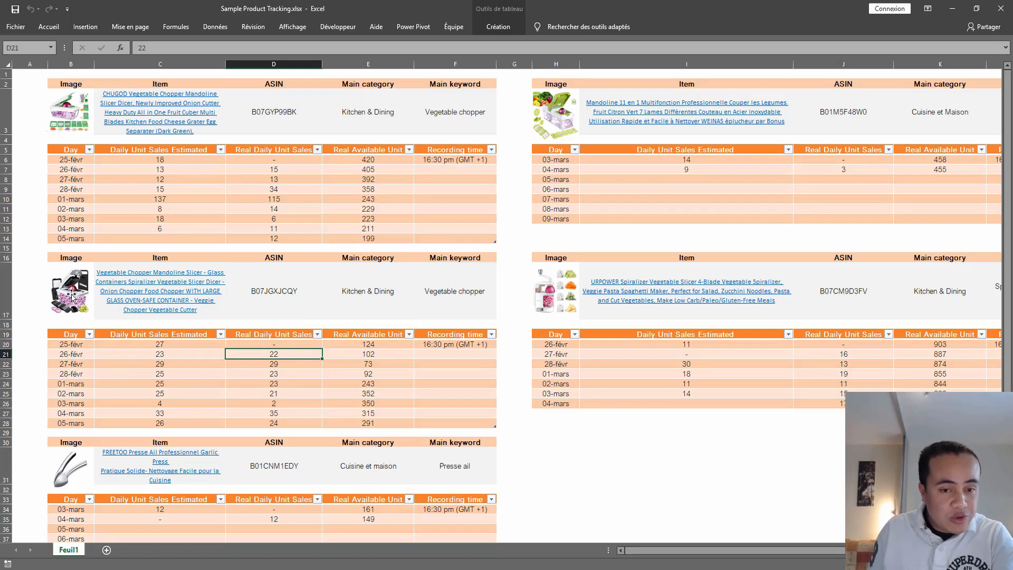
pyautogui.click(395, 355)
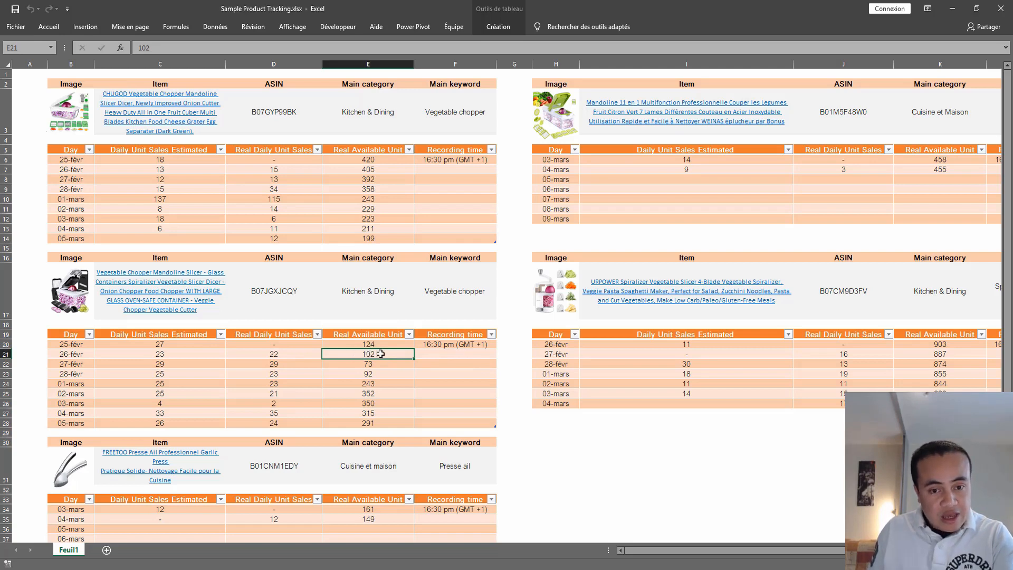
pyautogui.click(355, 364)
pyautogui.click(363, 354)
pyautogui.click(358, 364)
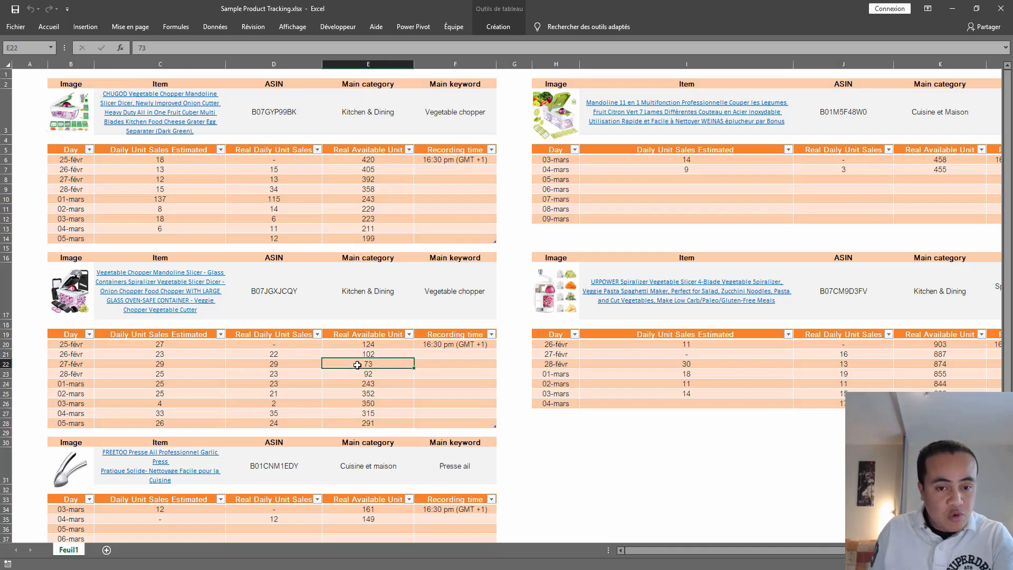
pyautogui.click(298, 367)
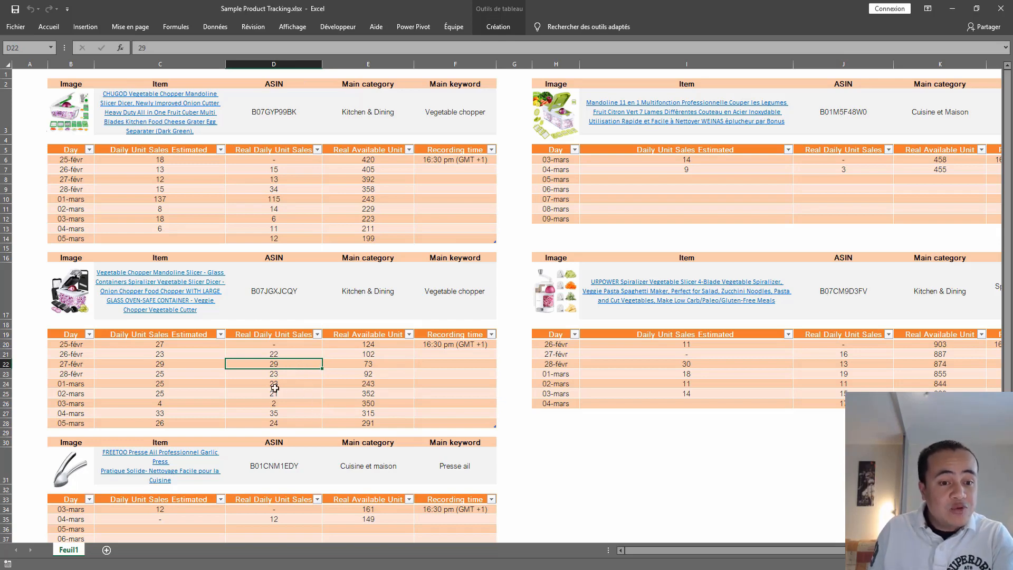
# - Compare the glass-container slicer's estimated daily unit sales with its real daily unit sales for 26 to 28 February
pyautogui.click(197, 339)
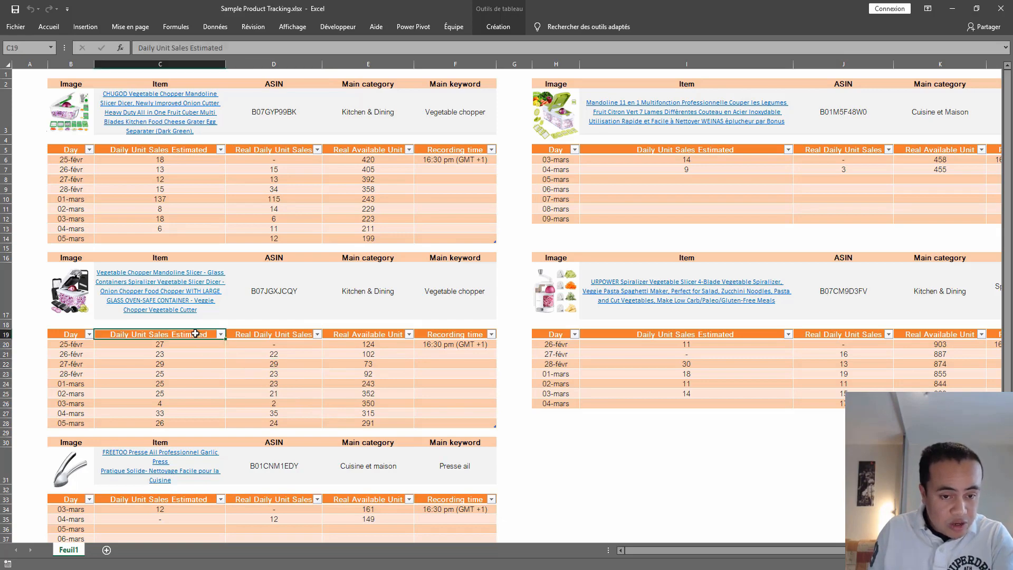
pyautogui.click(272, 336)
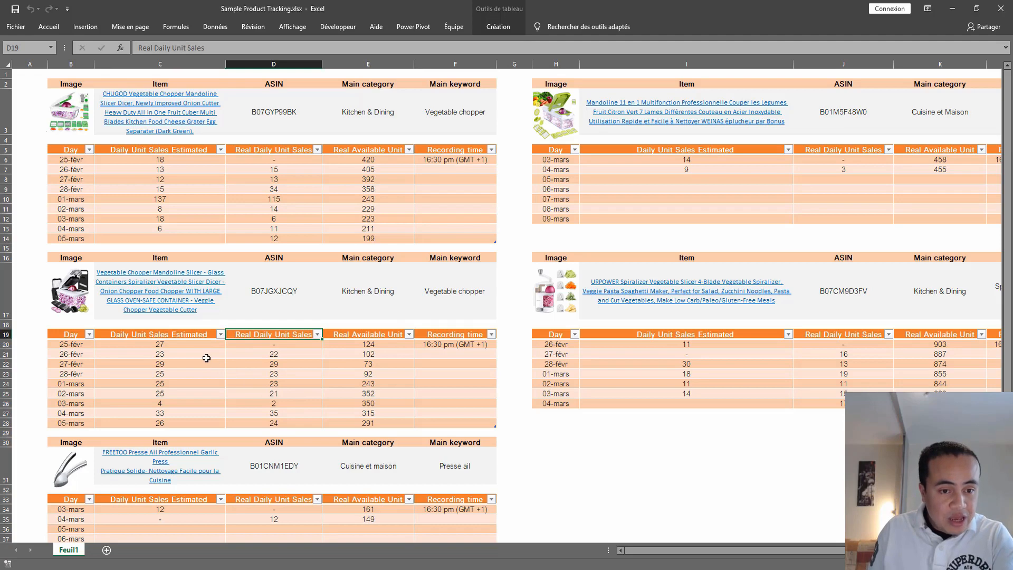
pyautogui.click(198, 355)
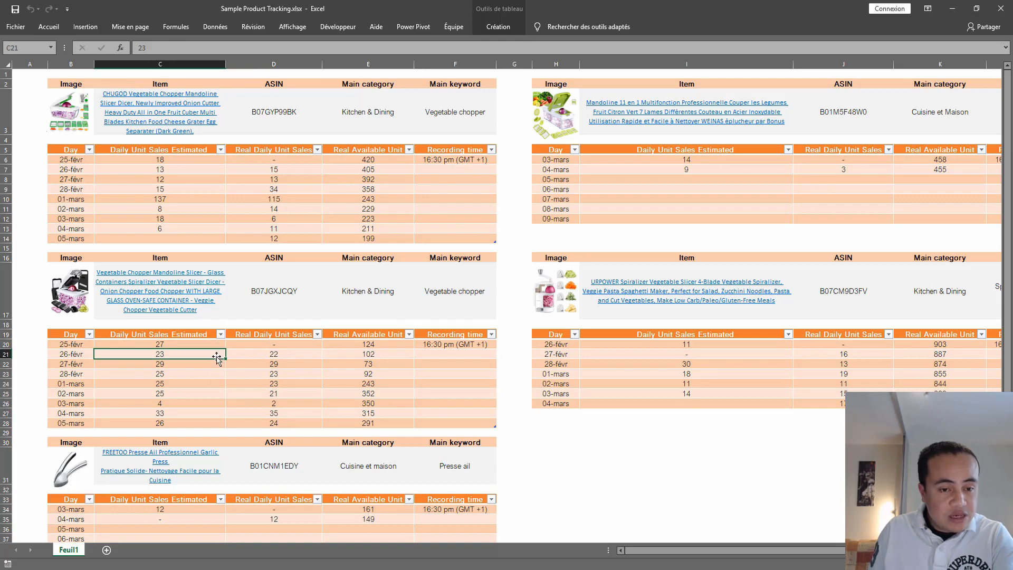
pyautogui.click(264, 355)
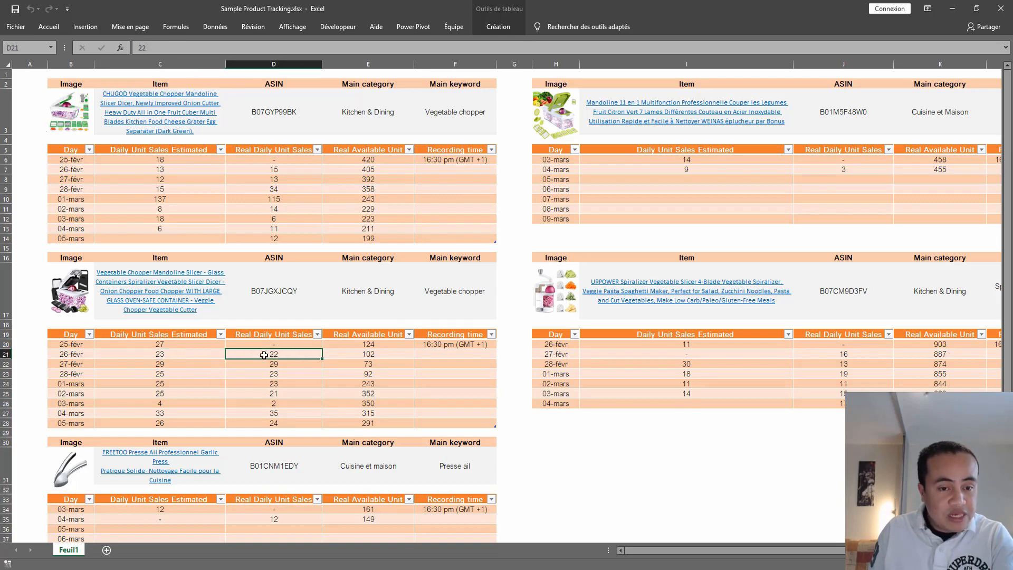
pyautogui.click(208, 364)
pyautogui.click(208, 374)
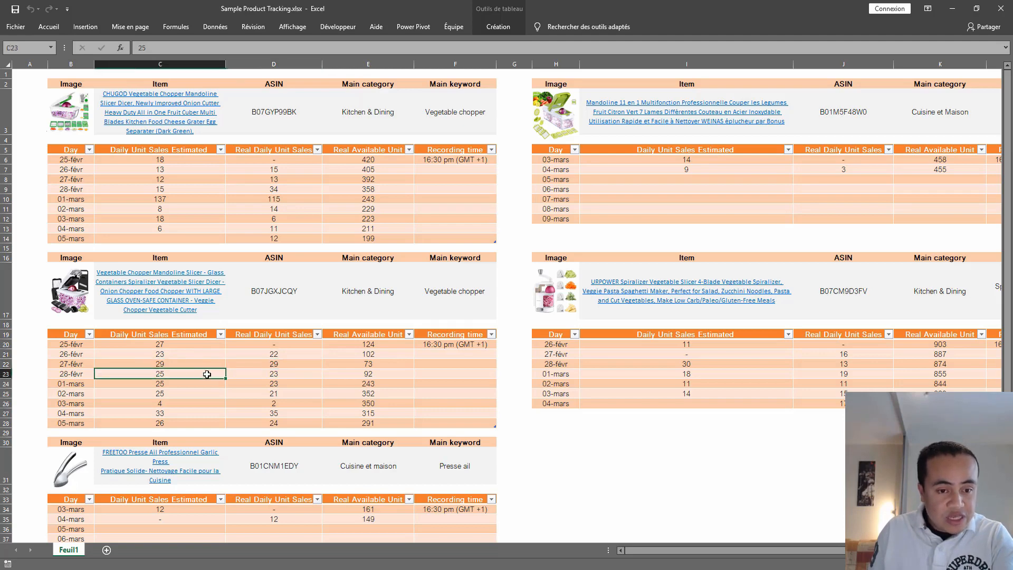
pyautogui.click(284, 378)
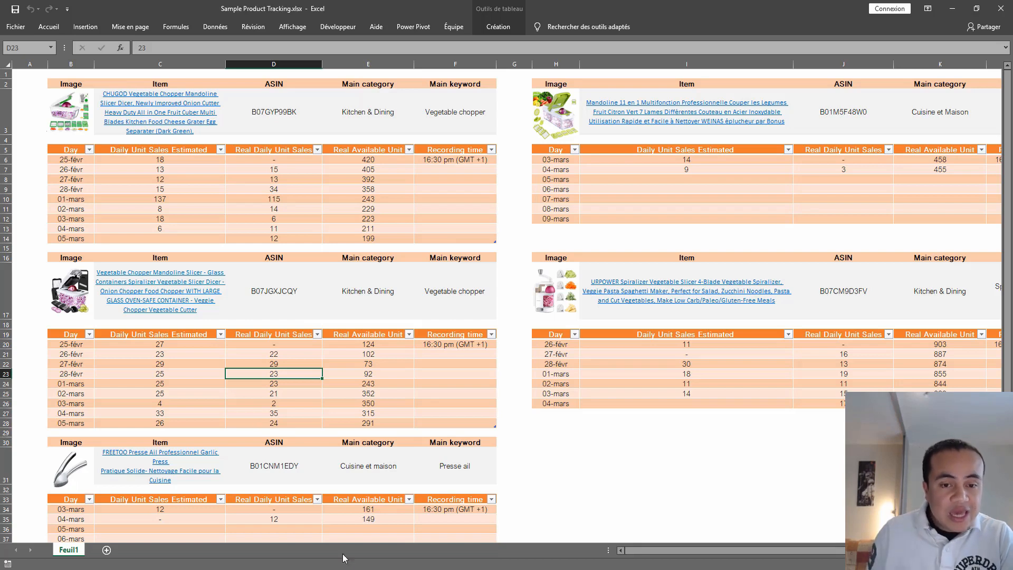
# - Review the Real Daily Unit Sales column of the glass-container slicer, including the 26 February and 4 March entries
pyautogui.click(284, 336)
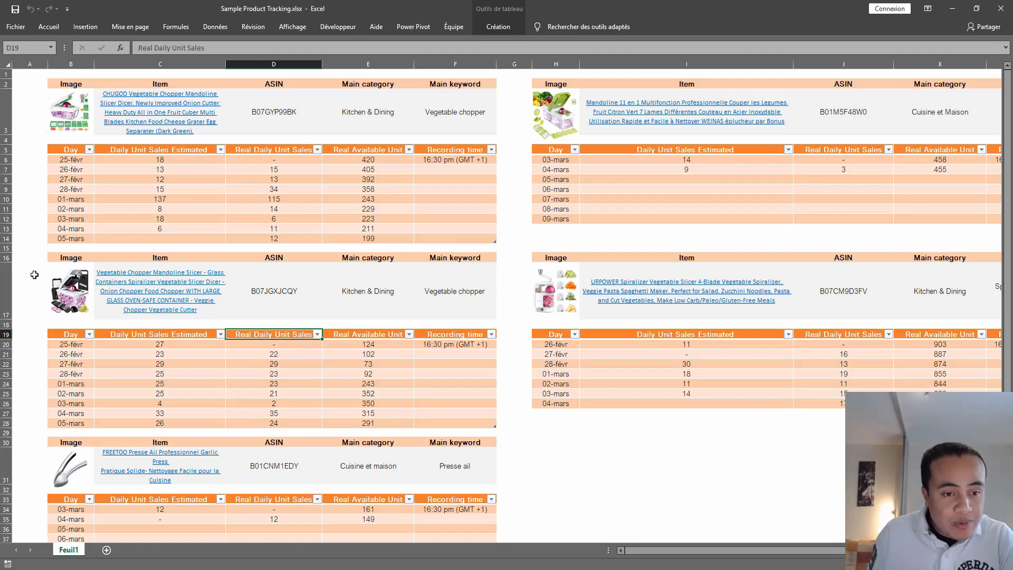
pyautogui.click(64, 297)
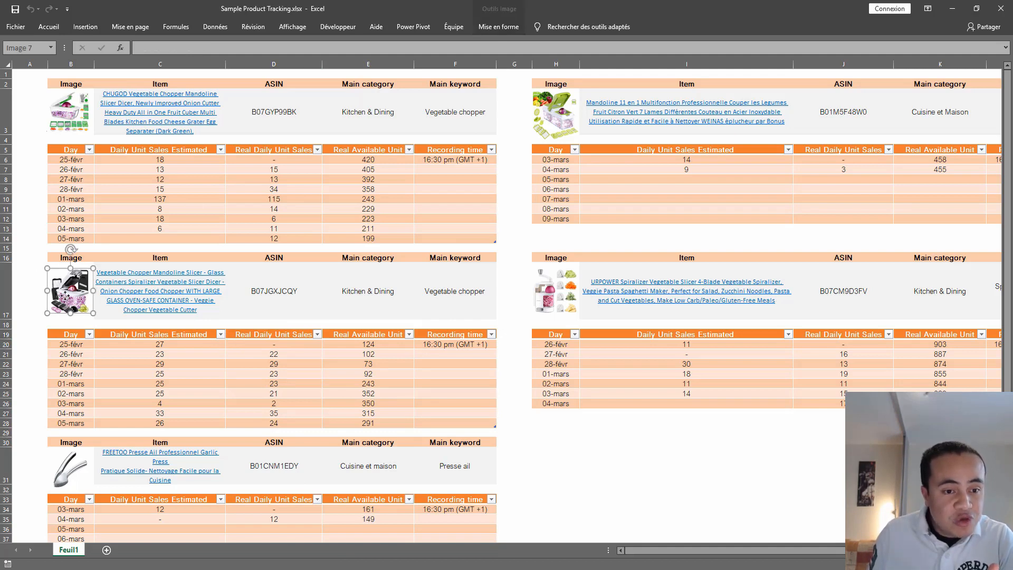
pyautogui.click(36, 286)
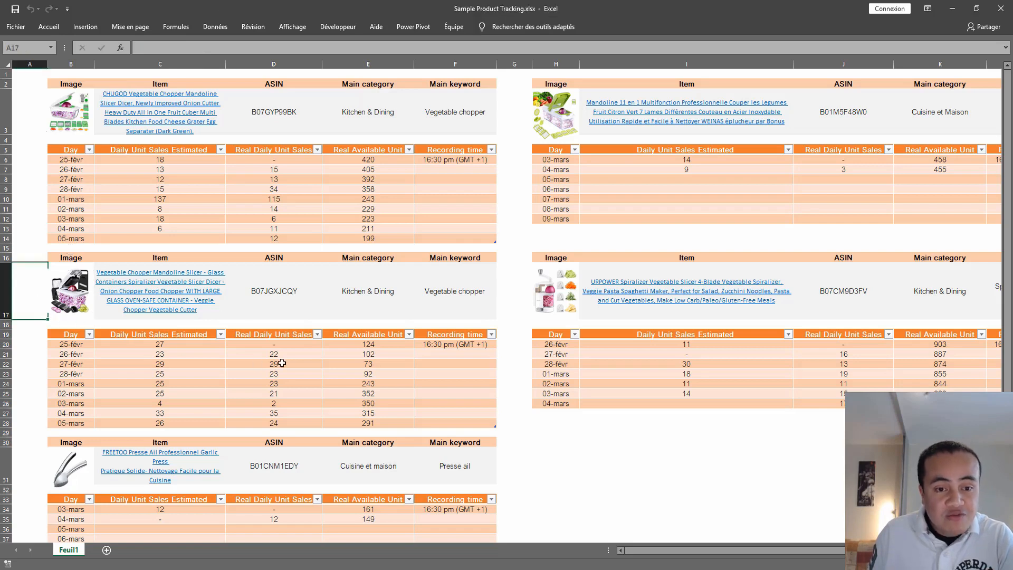
pyautogui.click(296, 336)
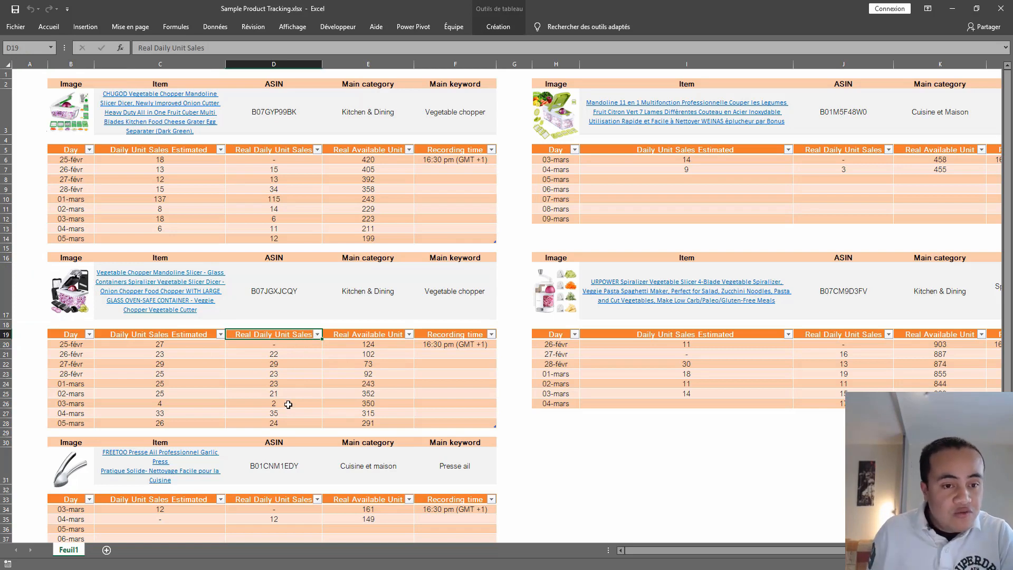
pyautogui.click(36, 286)
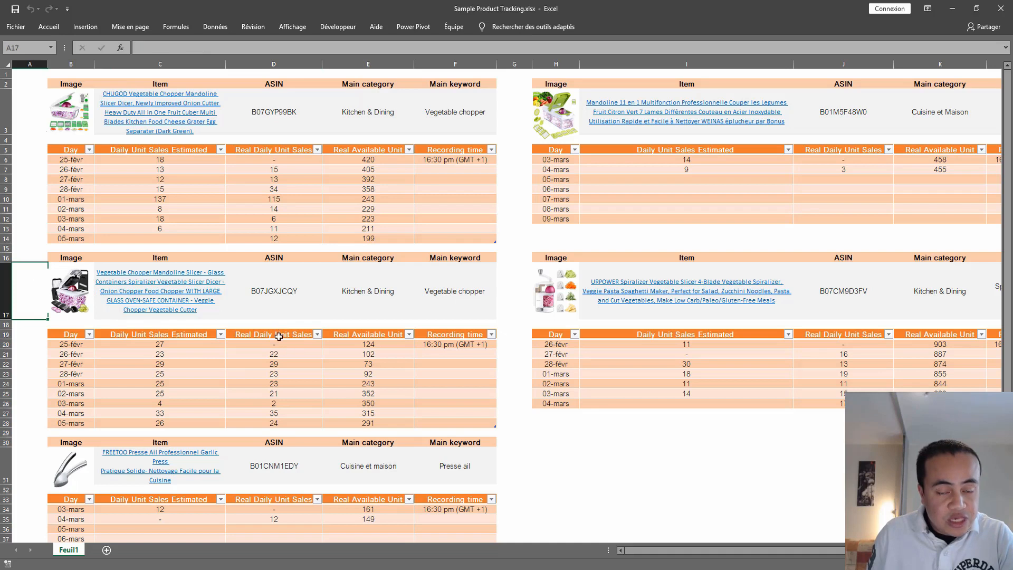
pyautogui.click(278, 337)
pyautogui.click(285, 356)
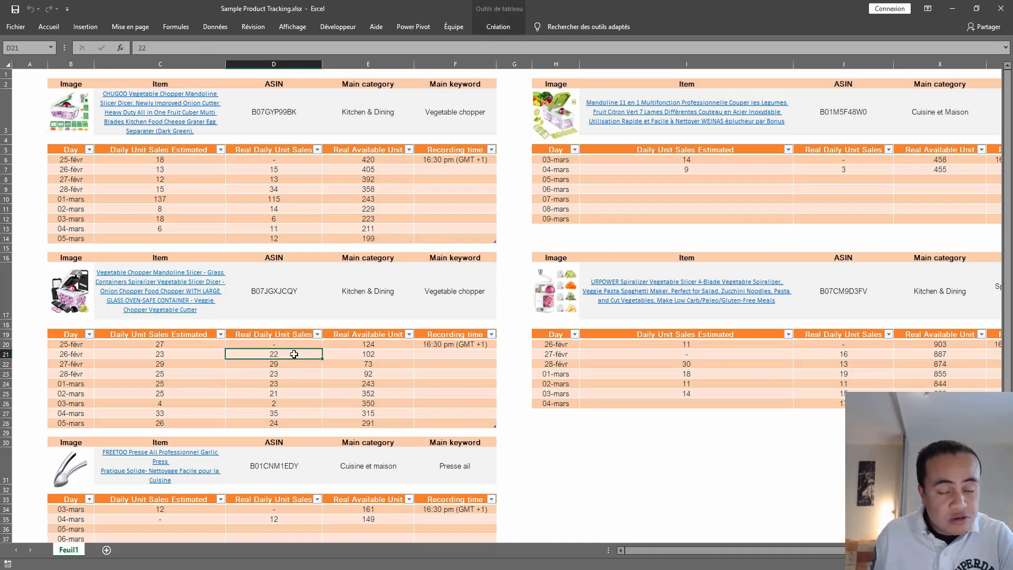
pyautogui.click(280, 412)
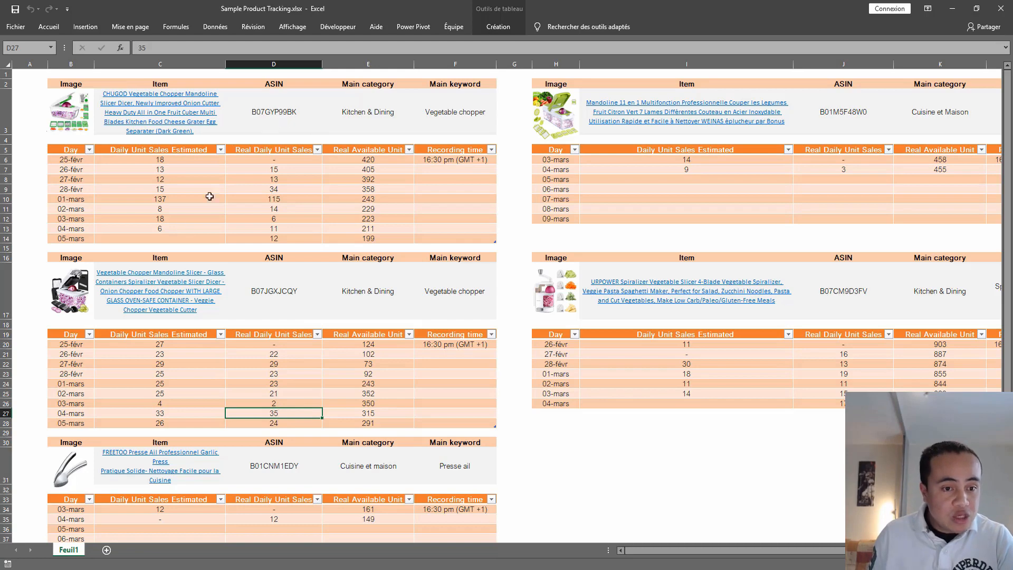
# - Go from the glass-container slicer to the CHUGOD vegetable chopper and select its Real Daily Unit Sales header
pyautogui.click(72, 295)
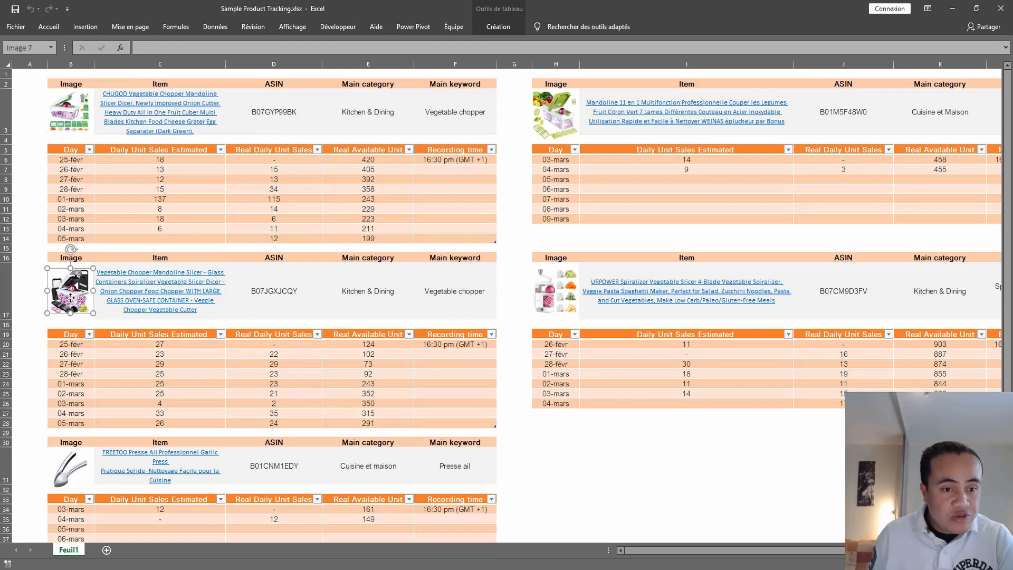
pyautogui.click(77, 116)
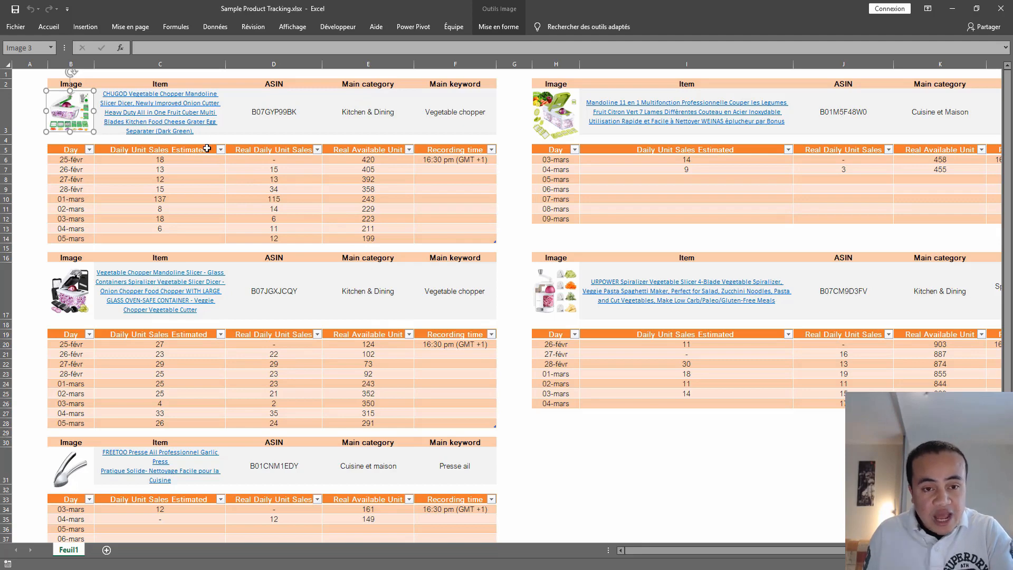
pyautogui.click(270, 148)
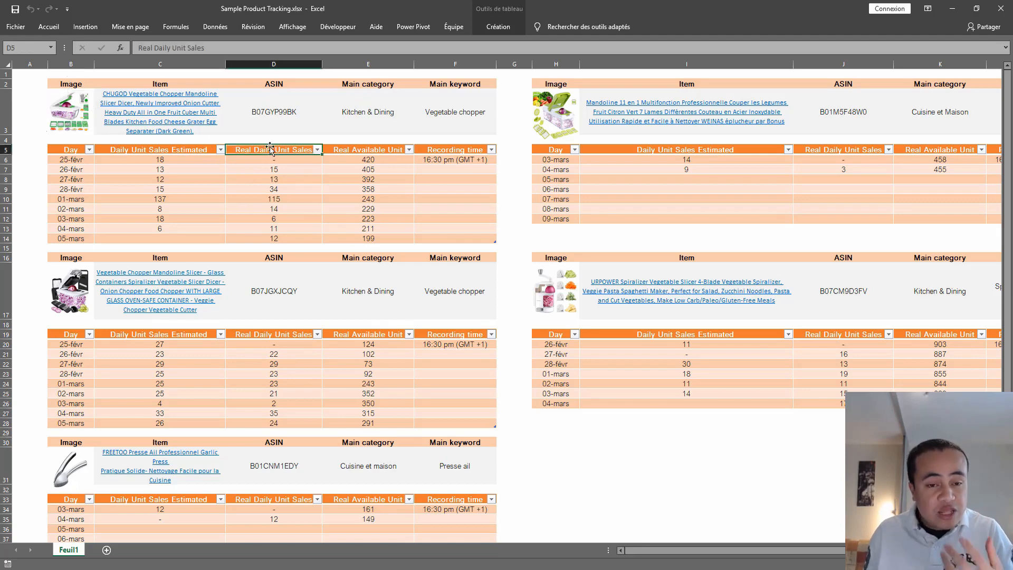